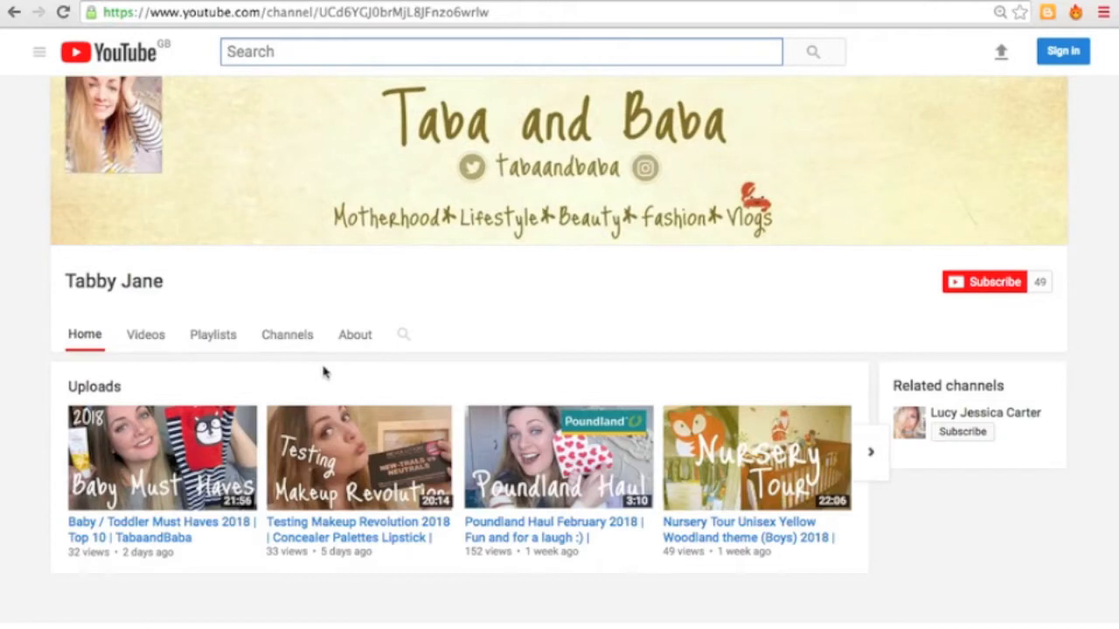
- Search Google for "ribbet" and open the Ribbet online photo editor website
{"action": "left_click", "coordinate": [110, 7]}
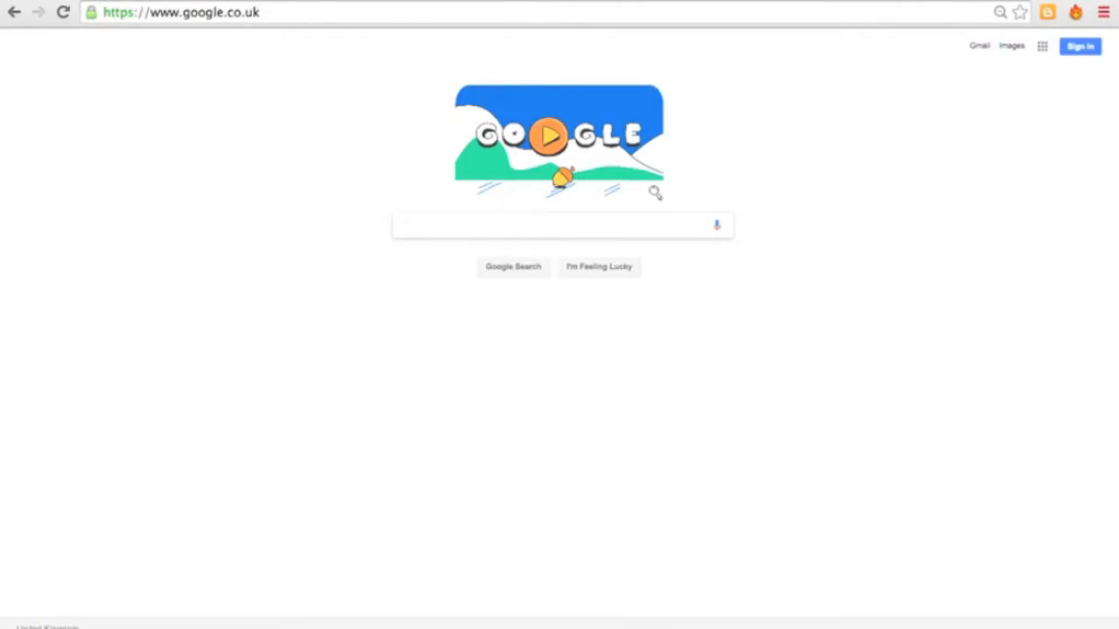
{"action": "type", "text": "ribbet"}
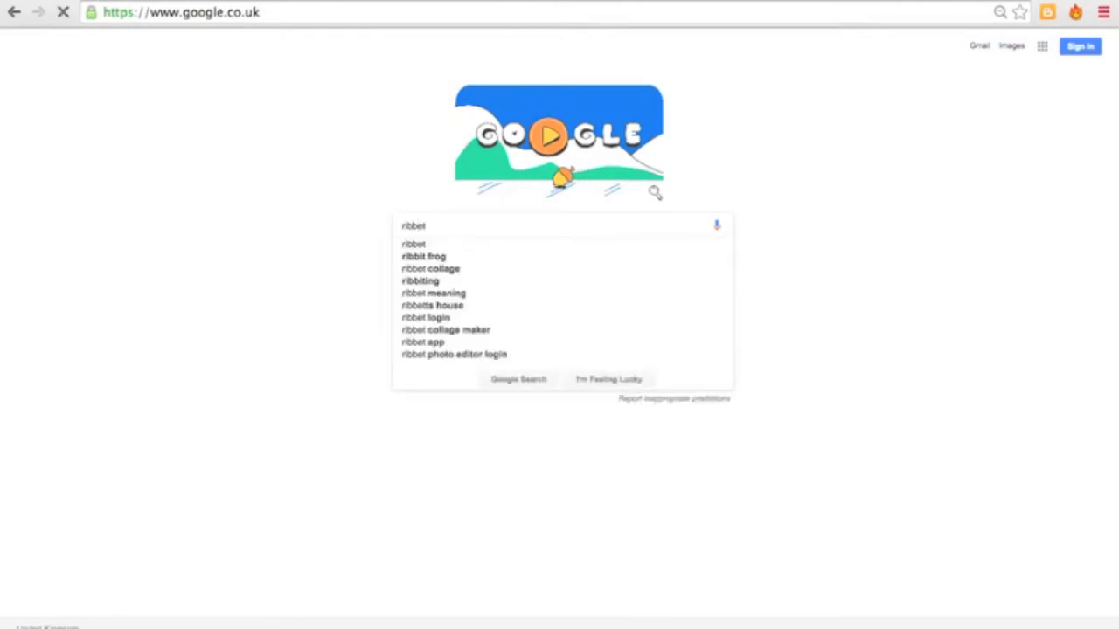
{"action": "key", "text": "Return"}
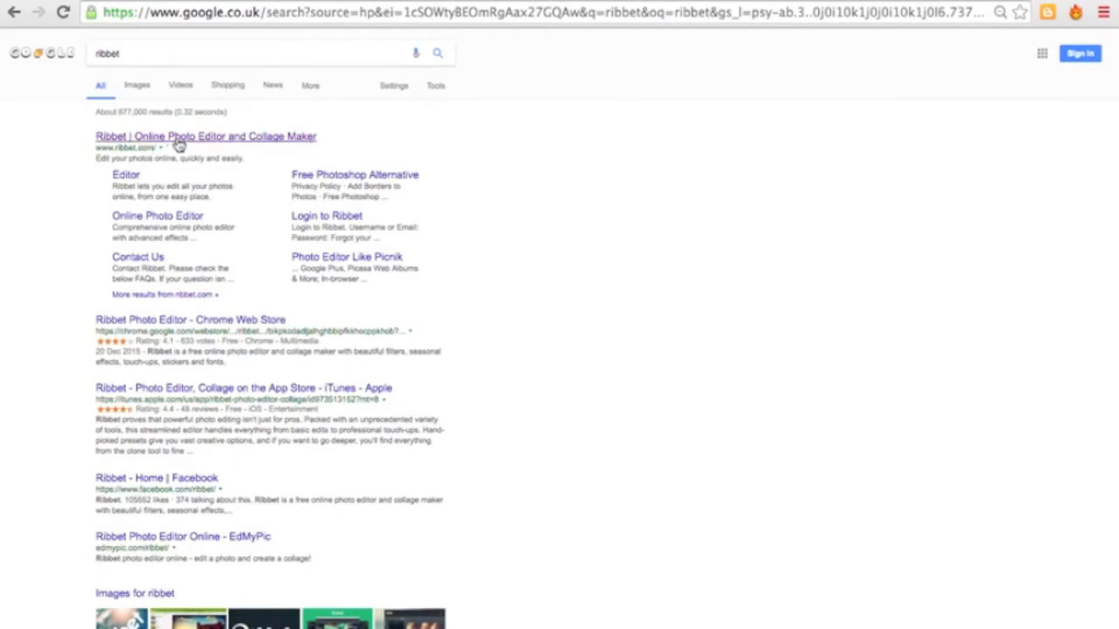
{"action": "left_click", "coordinate": [275, 142]}
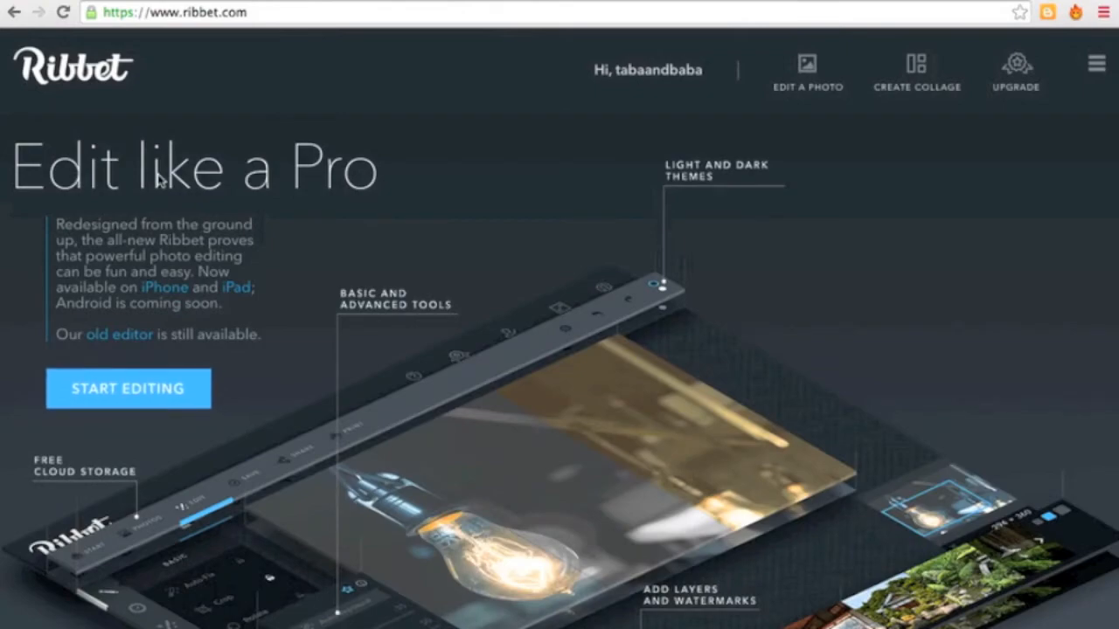
- Start the Ribbet editor with a new blank canvas, discarding the changes to the previous edit
{"action": "scroll", "coordinate": [426, 237], "scroll_direction": "down", "scroll_amount": 15}
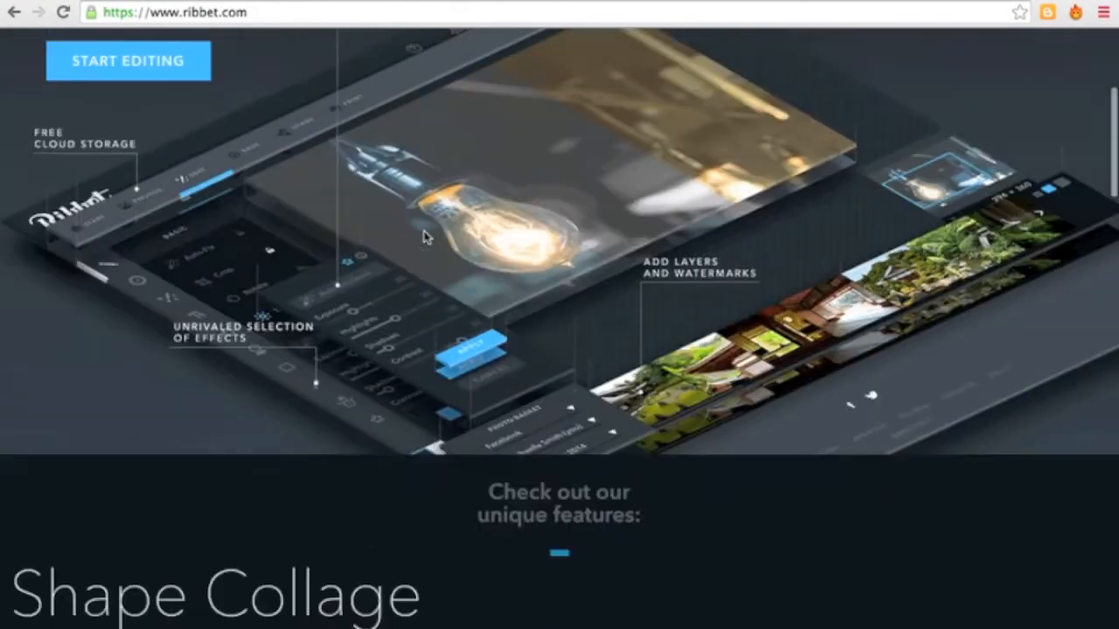
{"action": "scroll", "coordinate": [426, 237], "scroll_direction": "down", "scroll_amount": 15}
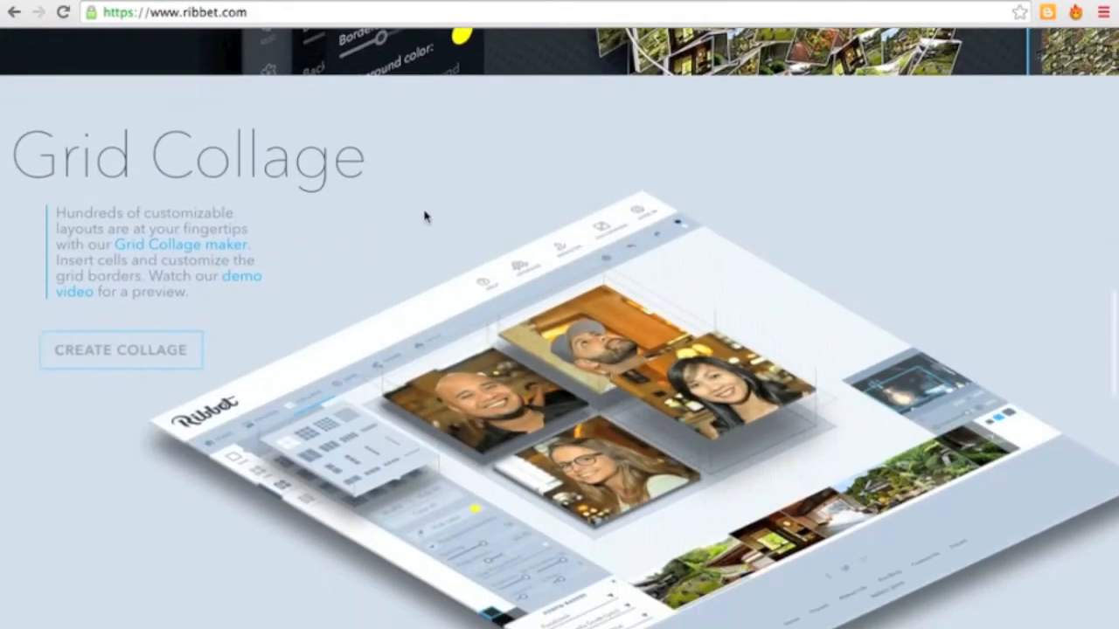
{"action": "scroll", "coordinate": [425, 216], "scroll_direction": "up", "scroll_amount": 20}
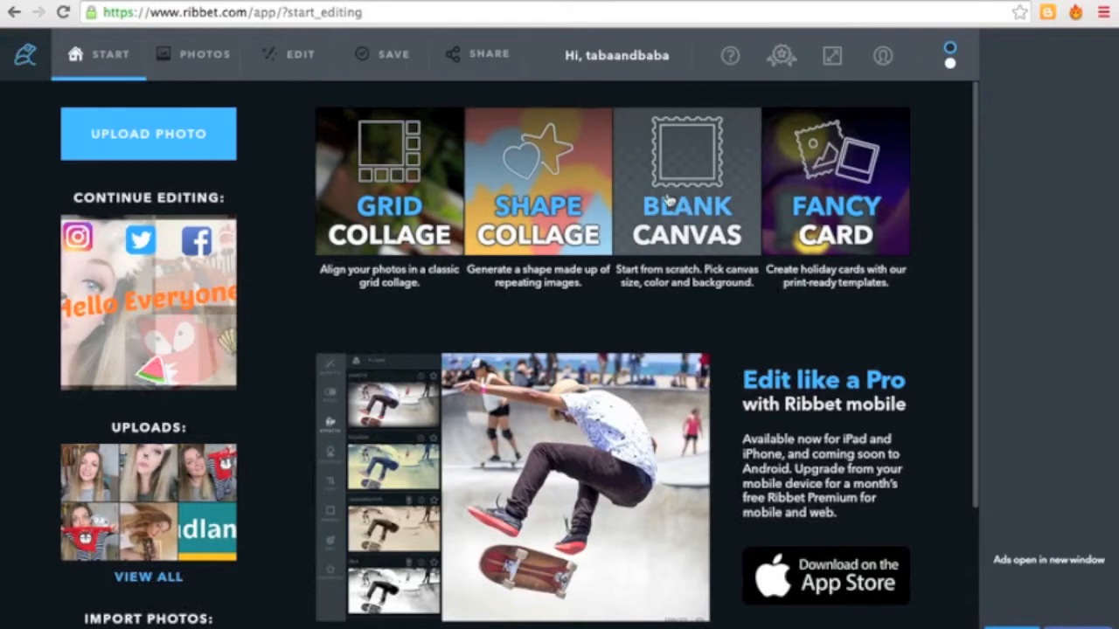
{"action": "left_click", "coordinate": [705, 216]}
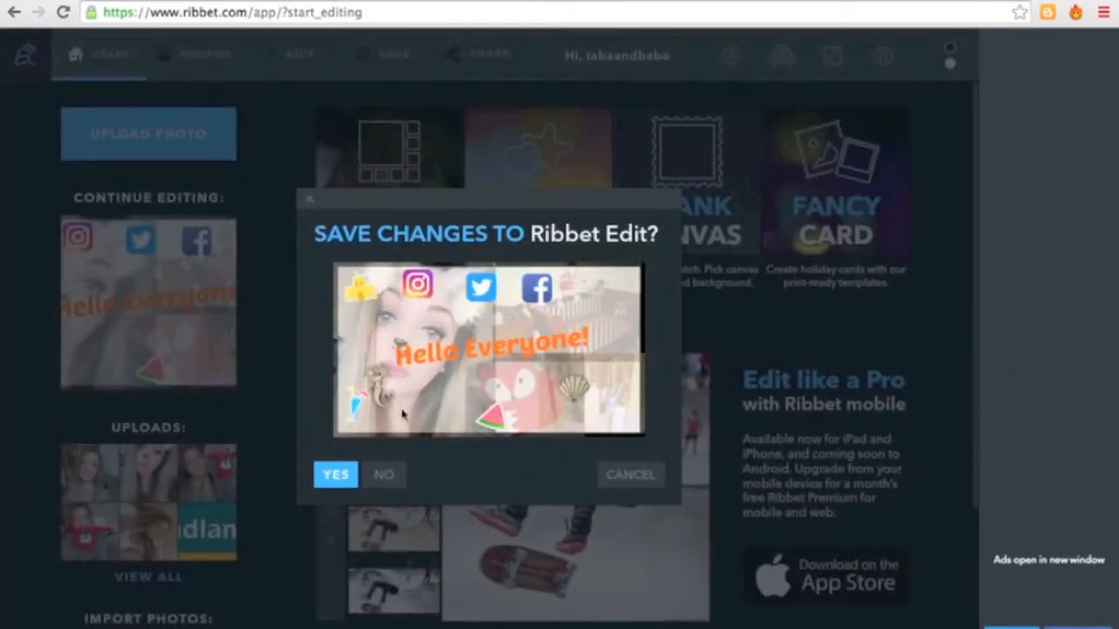
{"action": "left_click", "coordinate": [393, 480]}
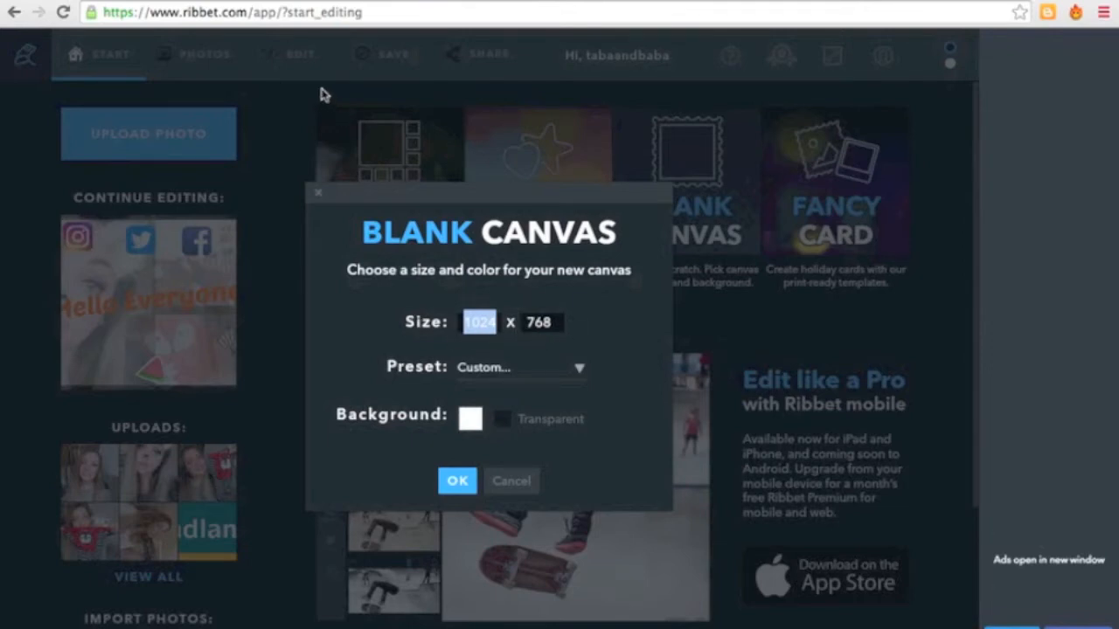
- Check the recommended YouTube thumbnail size and create a white 1280 x 720 canvas
{"action": "left_click", "coordinate": [296, 4]}
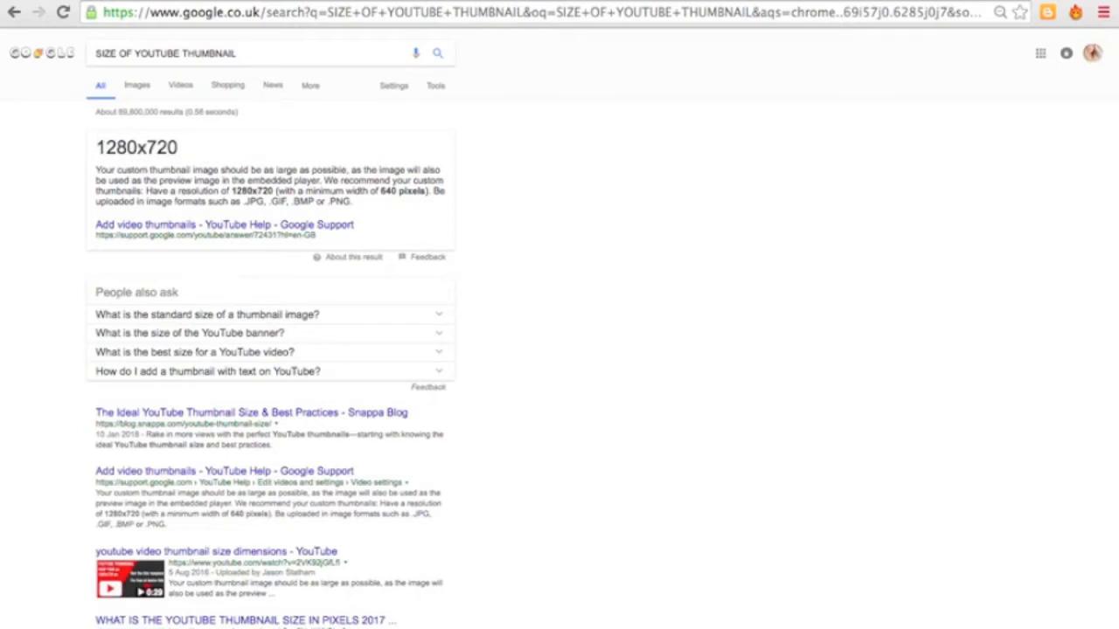
{"action": "left_click", "coordinate": [175, 3]}
{"action": "type", "text": "1280"}
{"action": "left_click_drag", "start_coordinate": [557, 324], "coordinate": [536, 322]}
{"action": "type", "text": "20"}
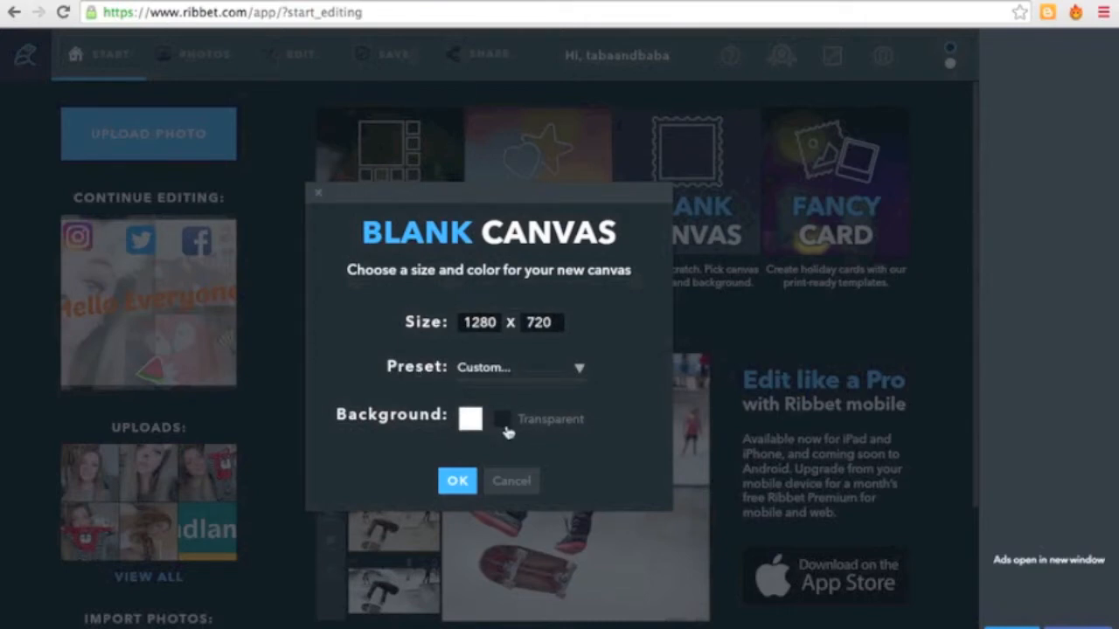
{"action": "left_click", "coordinate": [456, 482]}
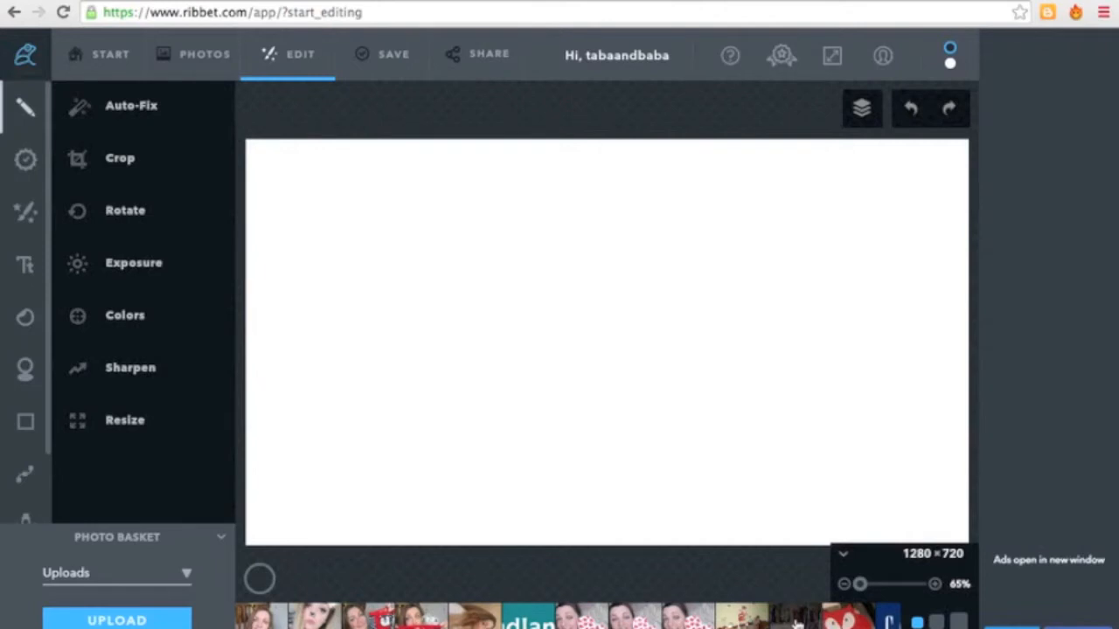
- Add the crib photo at the canvas's upper-left corner and enlarge it to cover the full canvas height
{"action": "left_click_drag", "start_coordinate": [742, 617], "coordinate": [325, 203]}
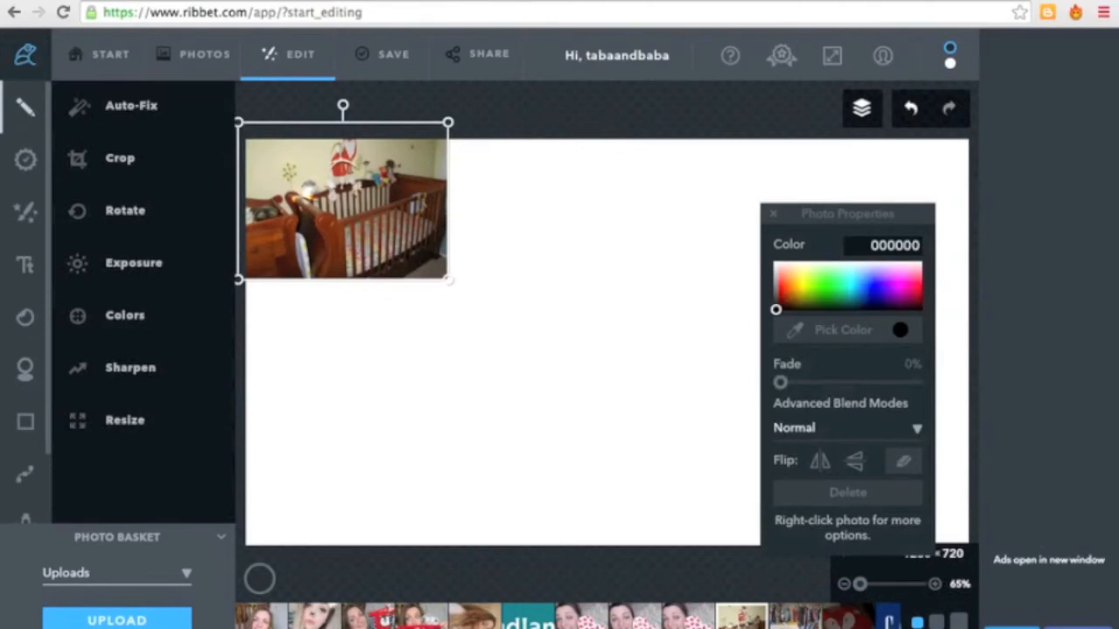
{"action": "left_click_drag", "start_coordinate": [448, 278], "coordinate": [665, 535]}
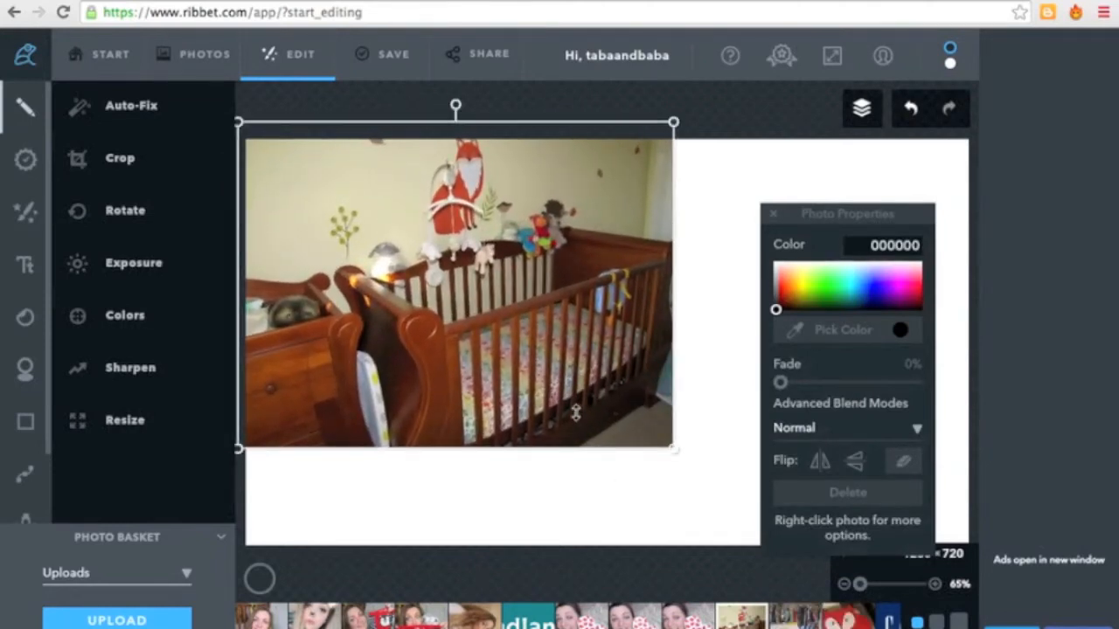
{"action": "left_click_drag", "start_coordinate": [495, 452], "coordinate": [522, 560]}
- Place the red fox photo in the canvas's upper-right corner and enlarge it until it overlaps the crib photo's edge
{"action": "left_click_drag", "start_coordinate": [848, 616], "coordinate": [926, 176]}
{"action": "left_click_drag", "start_coordinate": [761, 219], "coordinate": [96, 448]}
{"action": "left_click_drag", "start_coordinate": [899, 208], "coordinate": [864, 247]}
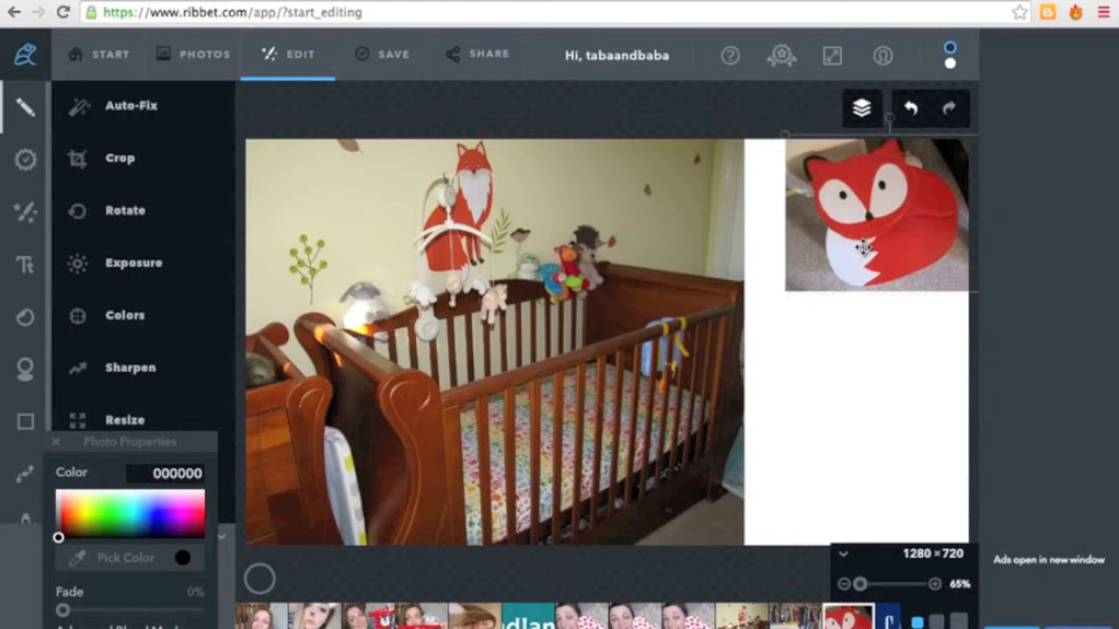
{"action": "left_click", "coordinate": [774, 305]}
{"action": "left_click", "coordinate": [802, 273]}
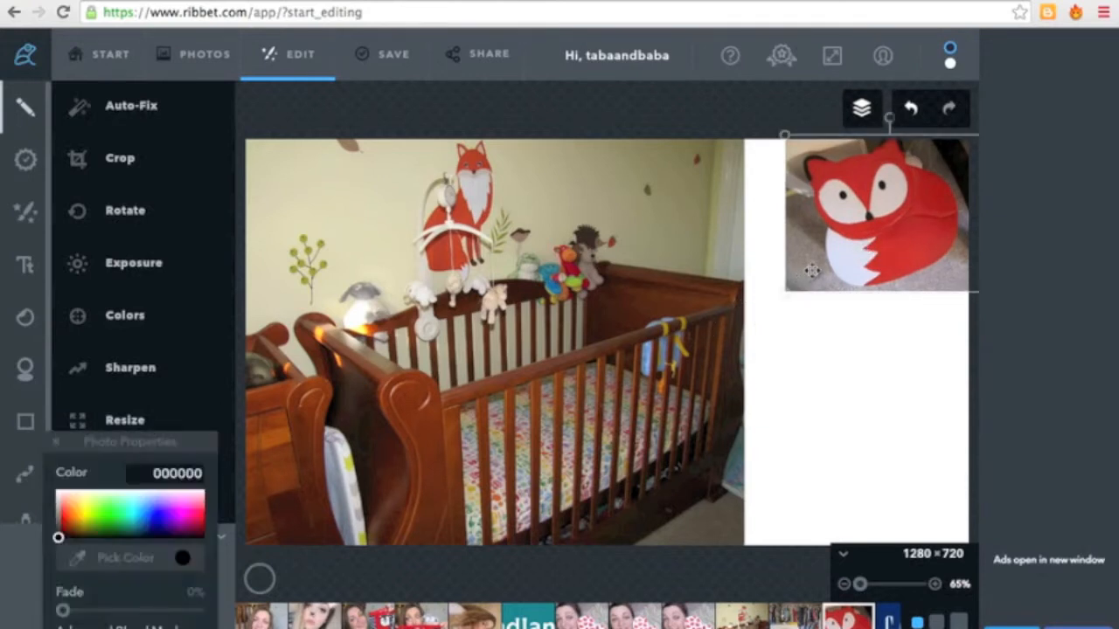
{"action": "left_click_drag", "start_coordinate": [787, 293], "coordinate": [735, 329]}
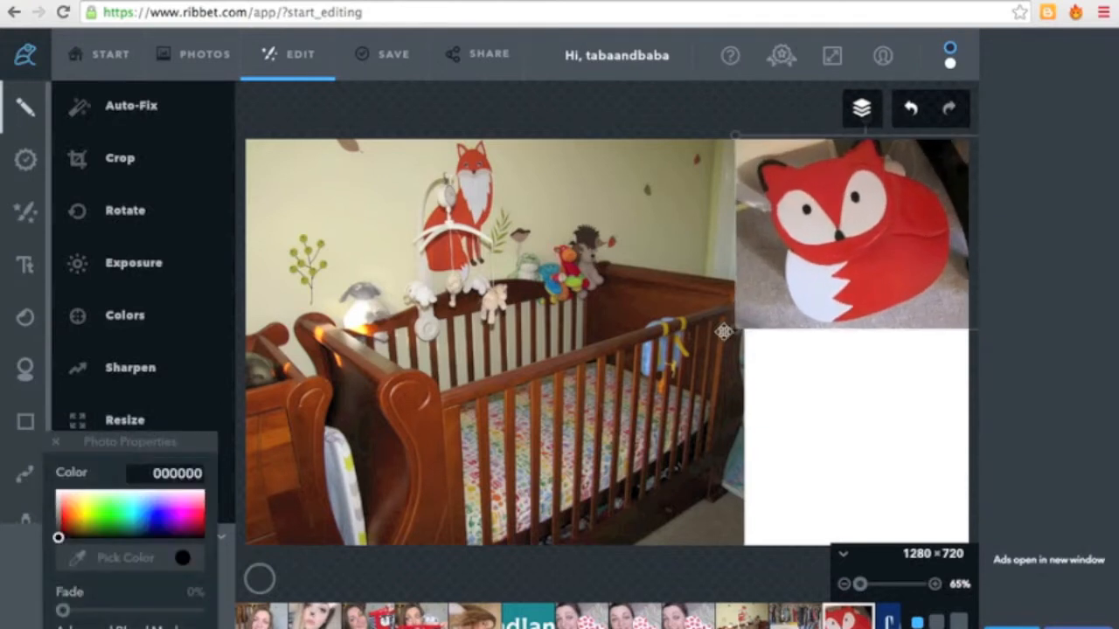
- Add the wardrobe photo in the canvas's lower-right corner and enlarge the fox photo to close the gap above it
{"action": "left_click_drag", "start_coordinate": [795, 616], "coordinate": [889, 484]}
{"action": "left_click_drag", "start_coordinate": [801, 401], "coordinate": [677, 341]}
{"action": "left_click", "coordinate": [758, 303]}
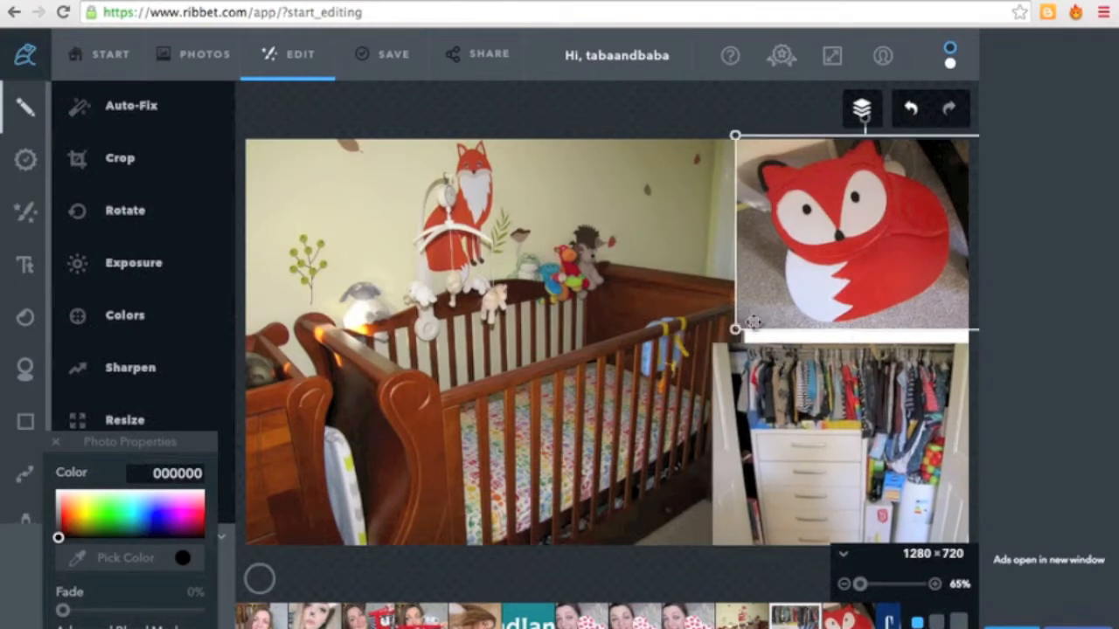
{"action": "left_click_drag", "start_coordinate": [734, 333], "coordinate": [704, 345]}
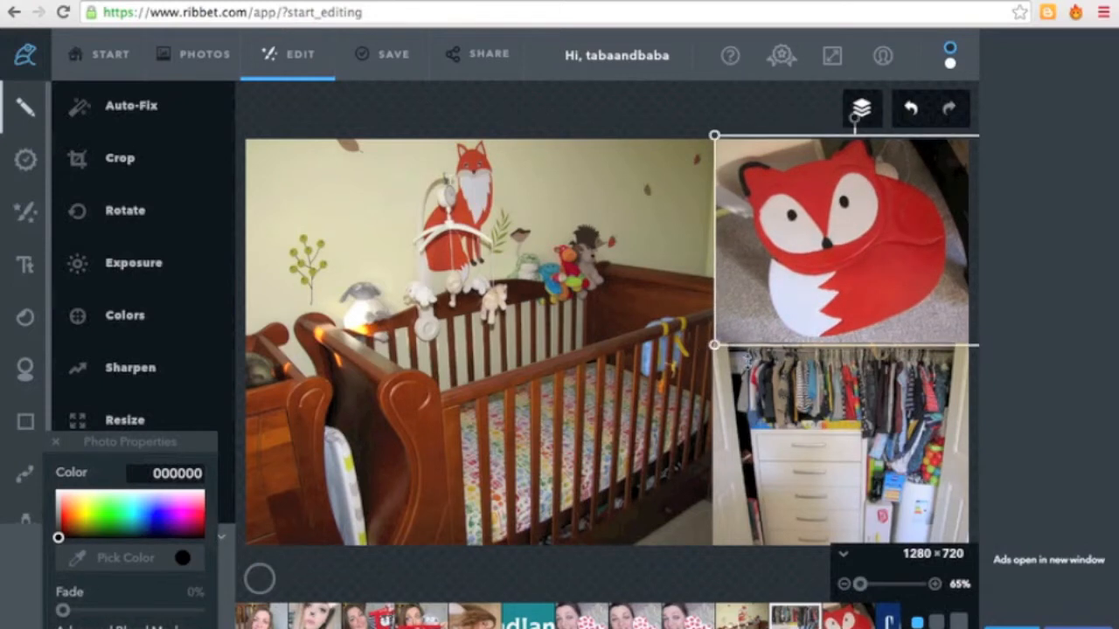
{"action": "left_click_drag", "start_coordinate": [709, 349], "coordinate": [709, 349]}
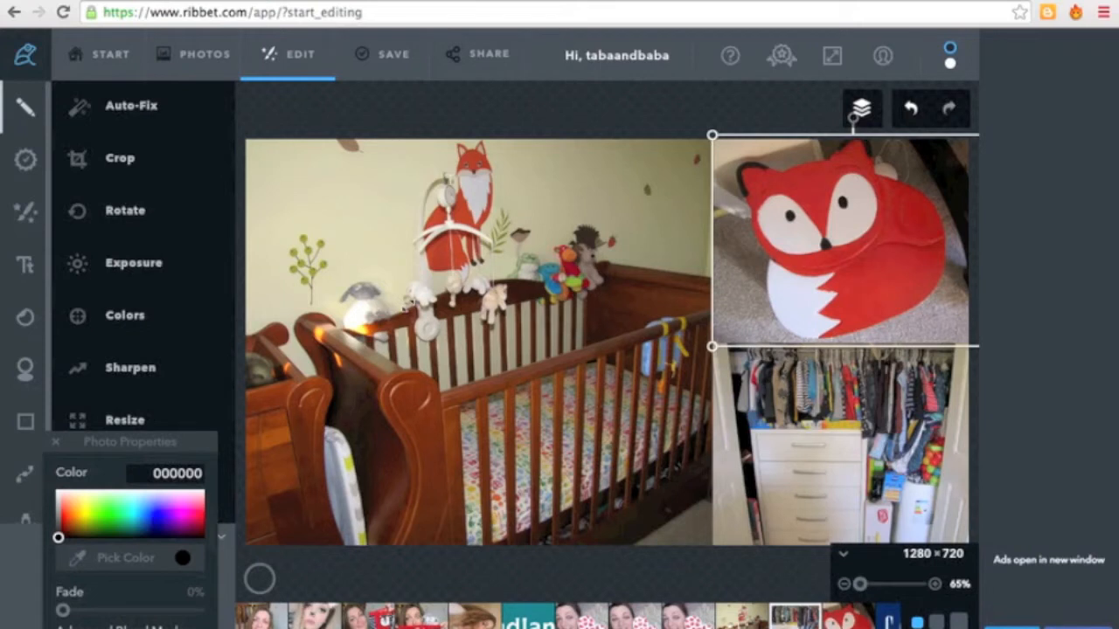
- Fade the crib photo to slightly less than the halfway level
{"action": "left_click", "coordinate": [408, 307]}
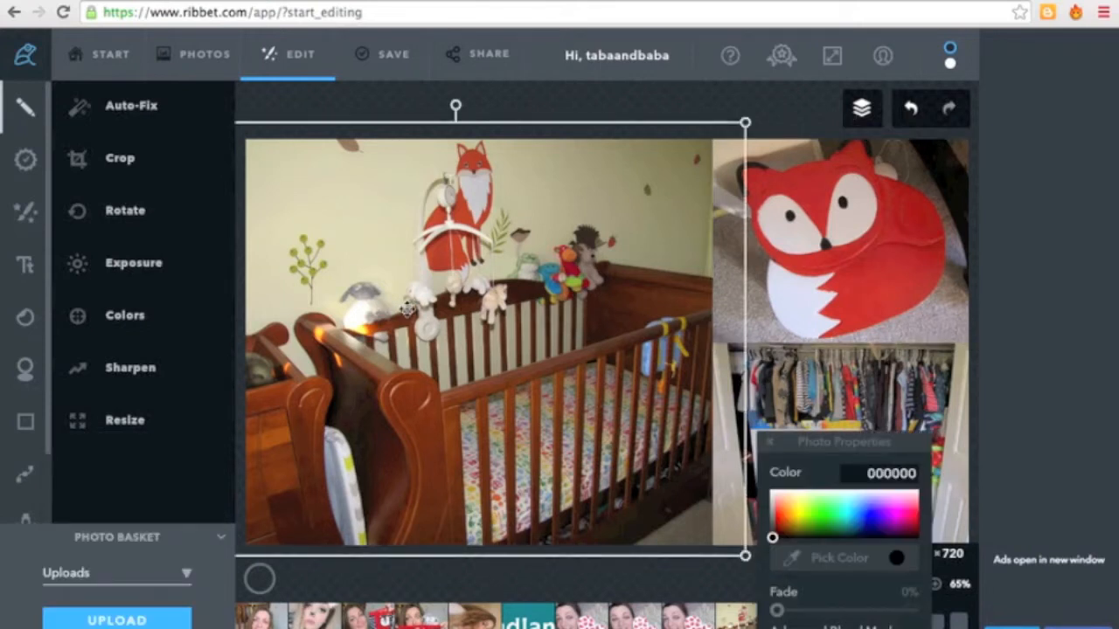
{"action": "right_click", "coordinate": [408, 308]}
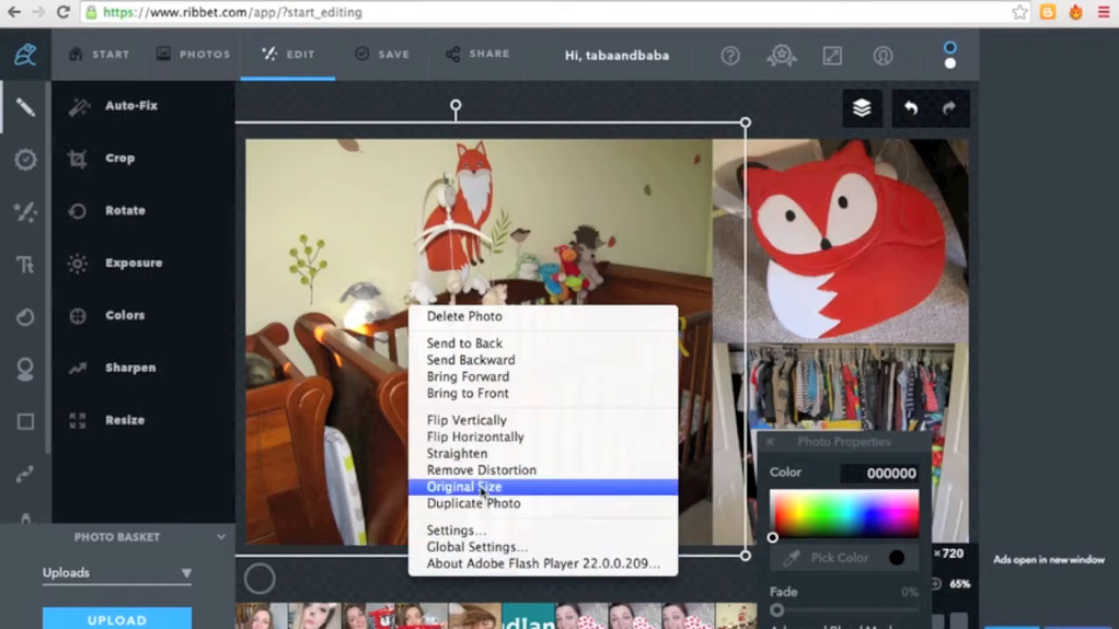
{"action": "left_click", "coordinate": [358, 328]}
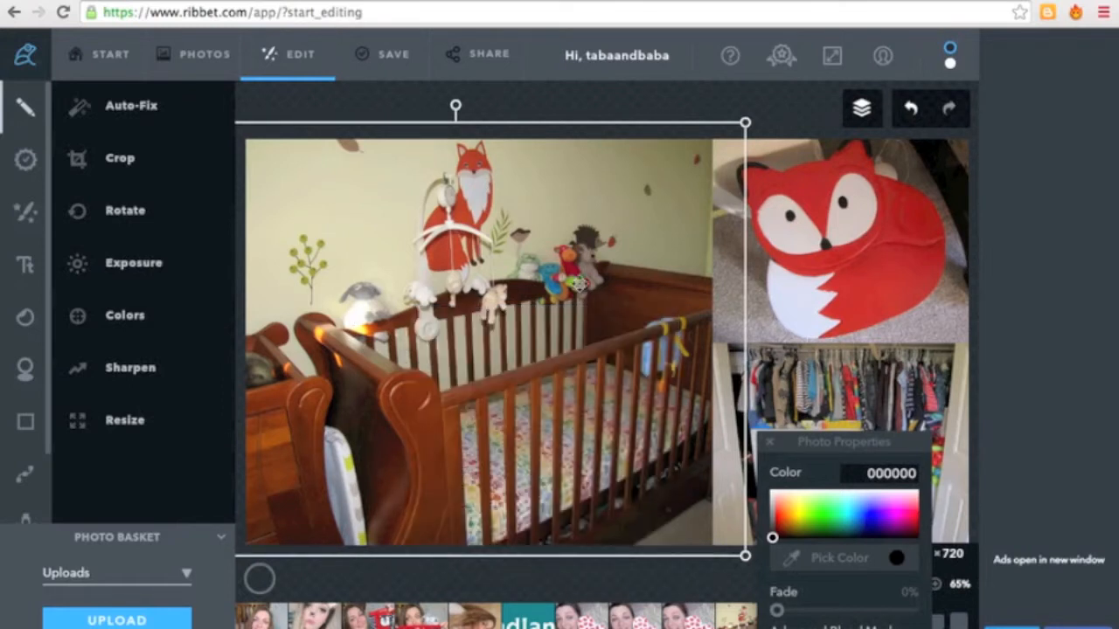
{"action": "left_click_drag", "start_coordinate": [902, 447], "coordinate": [401, 192]}
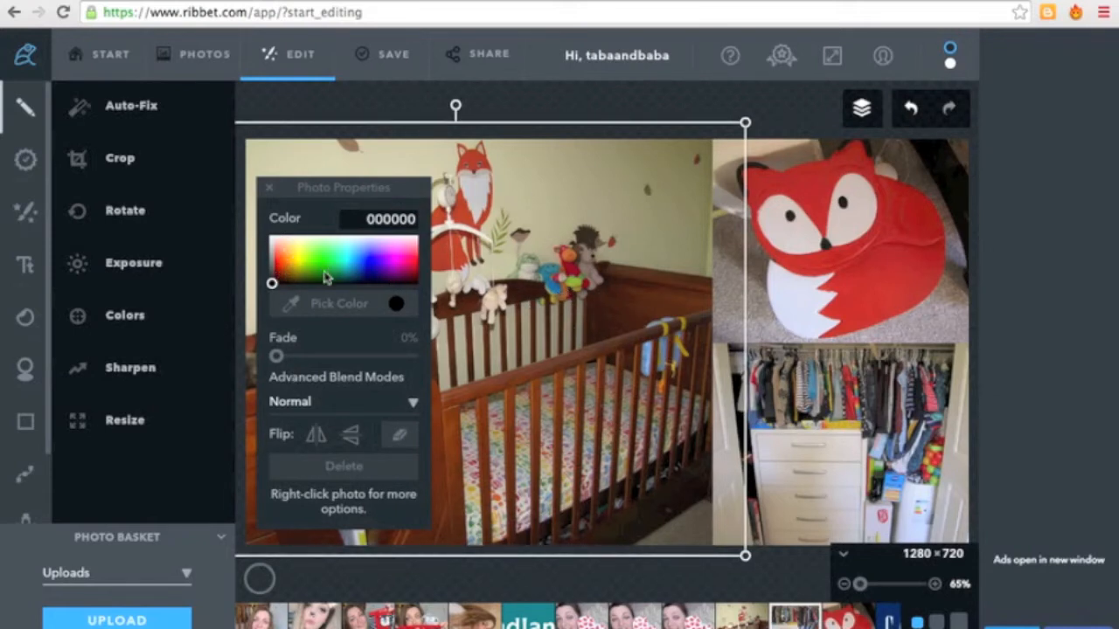
{"action": "left_click", "coordinate": [398, 306]}
{"action": "left_click_drag", "start_coordinate": [276, 356], "coordinate": [253, 358]}
{"action": "left_click_drag", "start_coordinate": [278, 358], "coordinate": [330, 359]}
- Fade the fox and wardrobe photos by about the same amount as the crib photo and close the photo properties
{"action": "left_click", "coordinate": [775, 236]}
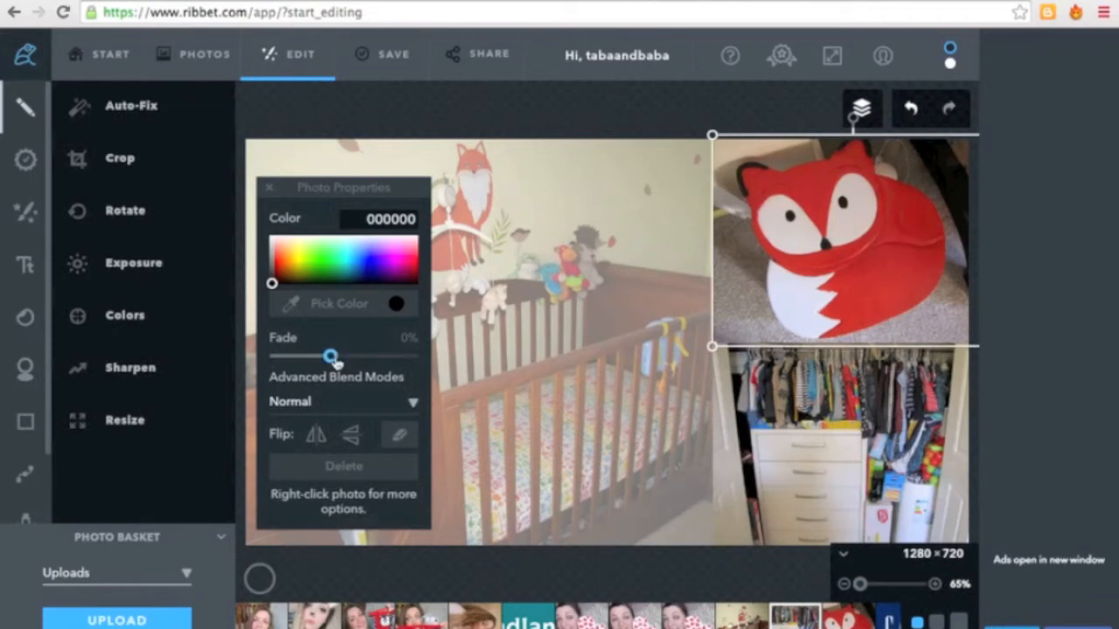
{"action": "left_click_drag", "start_coordinate": [335, 359], "coordinate": [337, 361]}
{"action": "left_click", "coordinate": [900, 437]}
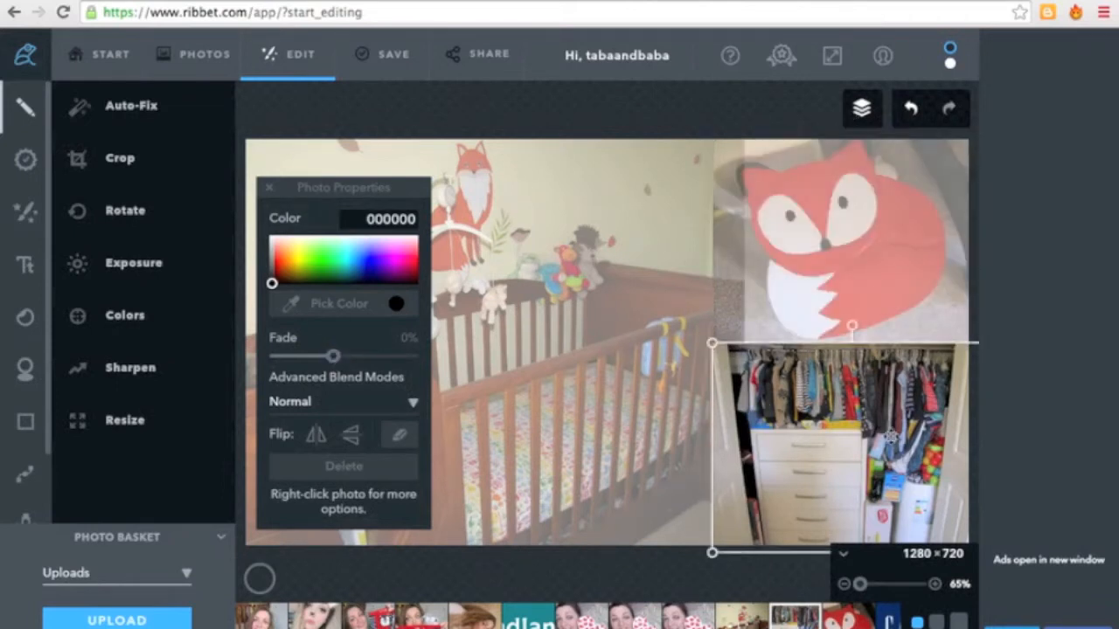
{"action": "left_click_drag", "start_coordinate": [336, 358], "coordinate": [336, 364]}
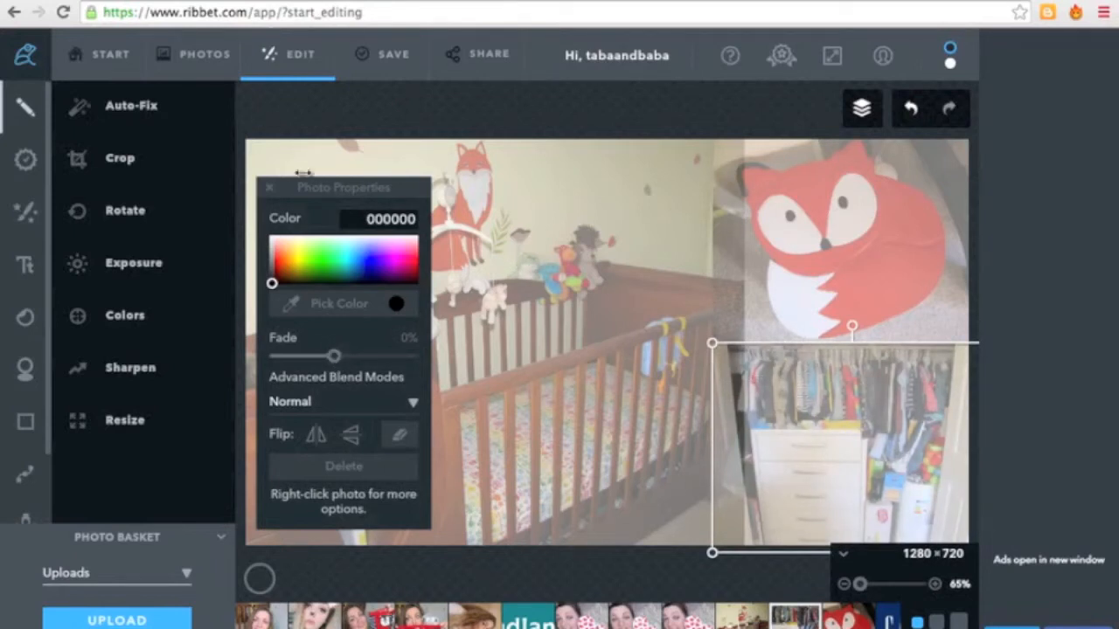
{"action": "left_click", "coordinate": [271, 188]}
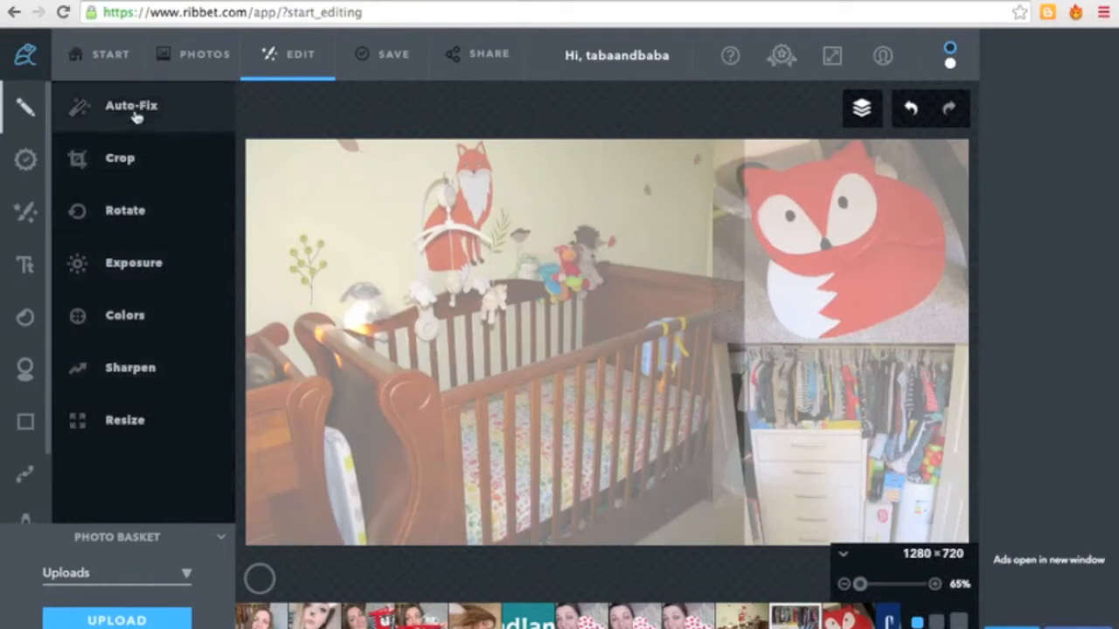
- Browse the team picks and the photo effects available for the collage
{"action": "left_click", "coordinate": [26, 163]}
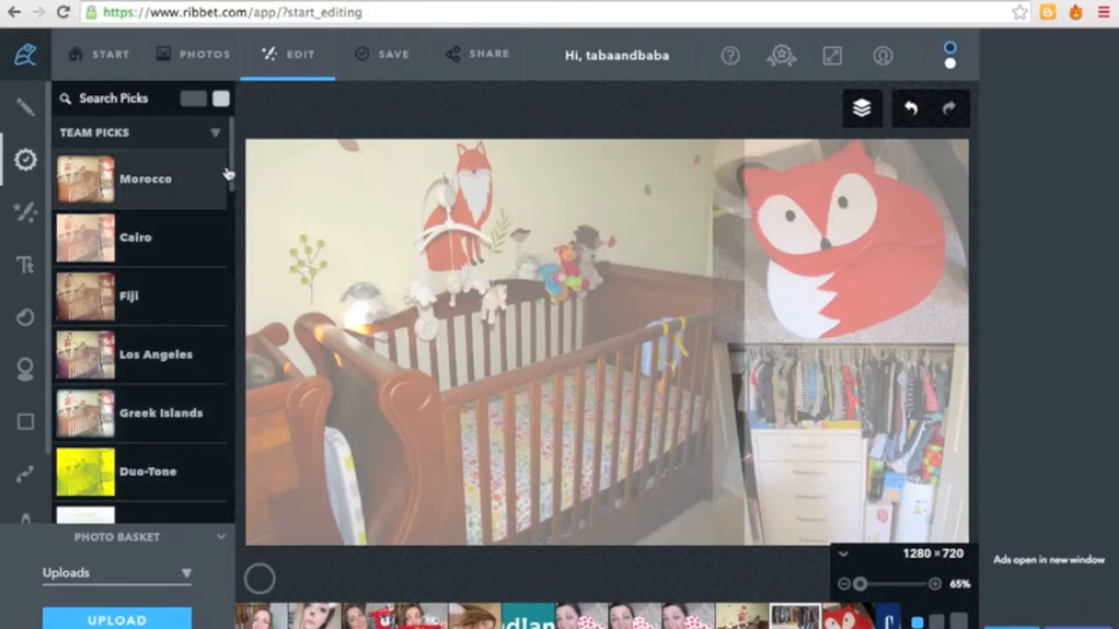
{"action": "left_click_drag", "start_coordinate": [233, 175], "coordinate": [235, 101]}
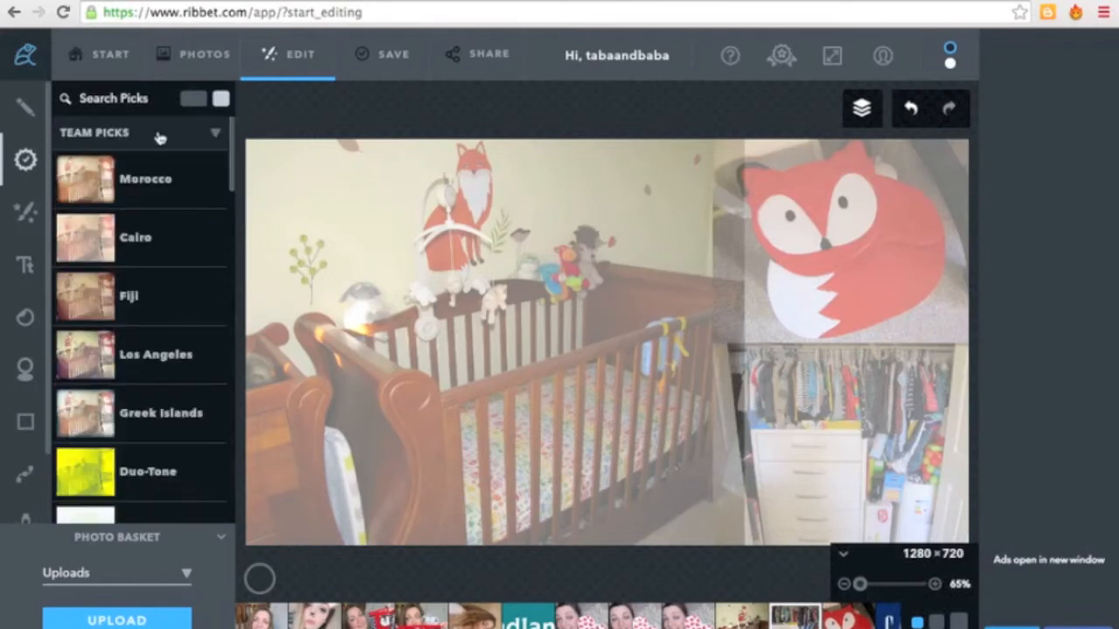
{"action": "left_click", "coordinate": [25, 218]}
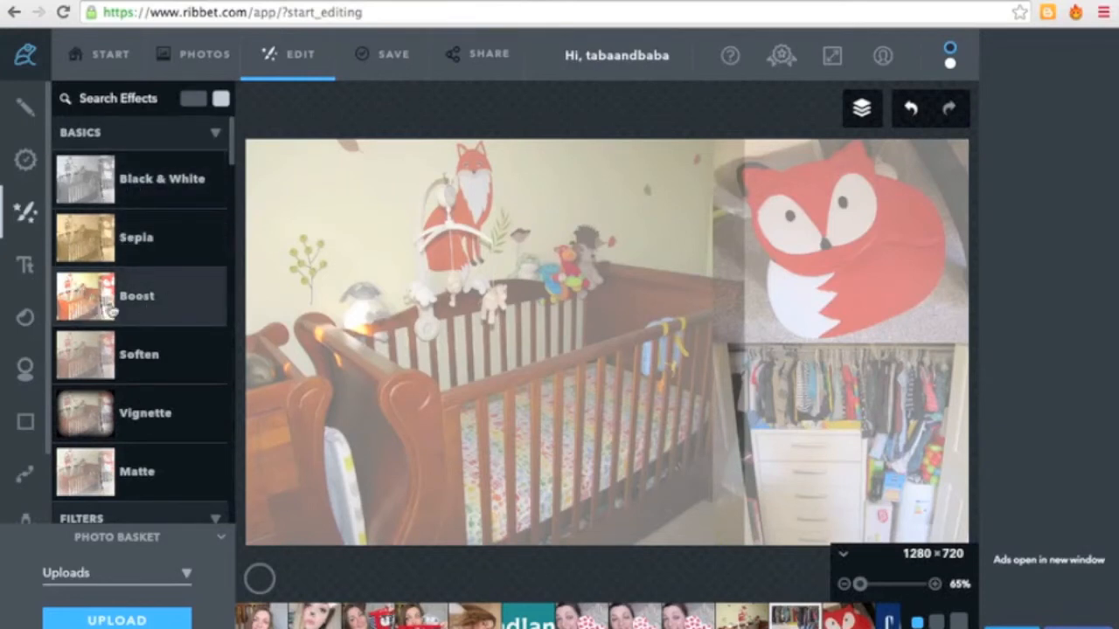
{"action": "scroll", "coordinate": [234, 191], "scroll_direction": "down", "scroll_amount": 1}
{"action": "left_click_drag", "start_coordinate": [235, 192], "coordinate": [240, 244]}
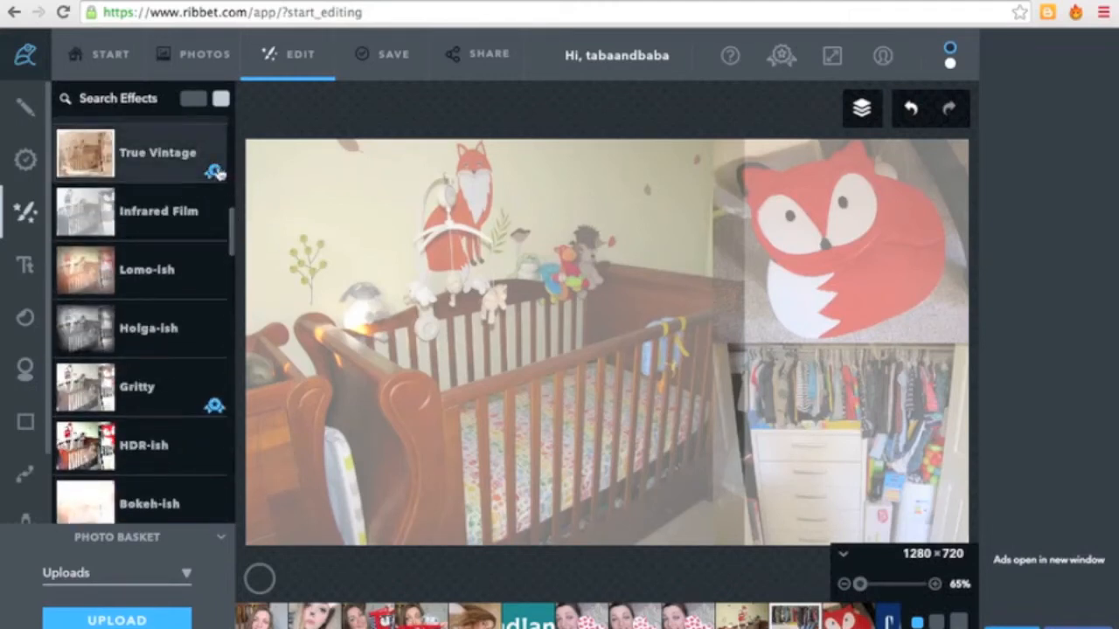
{"action": "left_click_drag", "start_coordinate": [234, 225], "coordinate": [254, 90]}
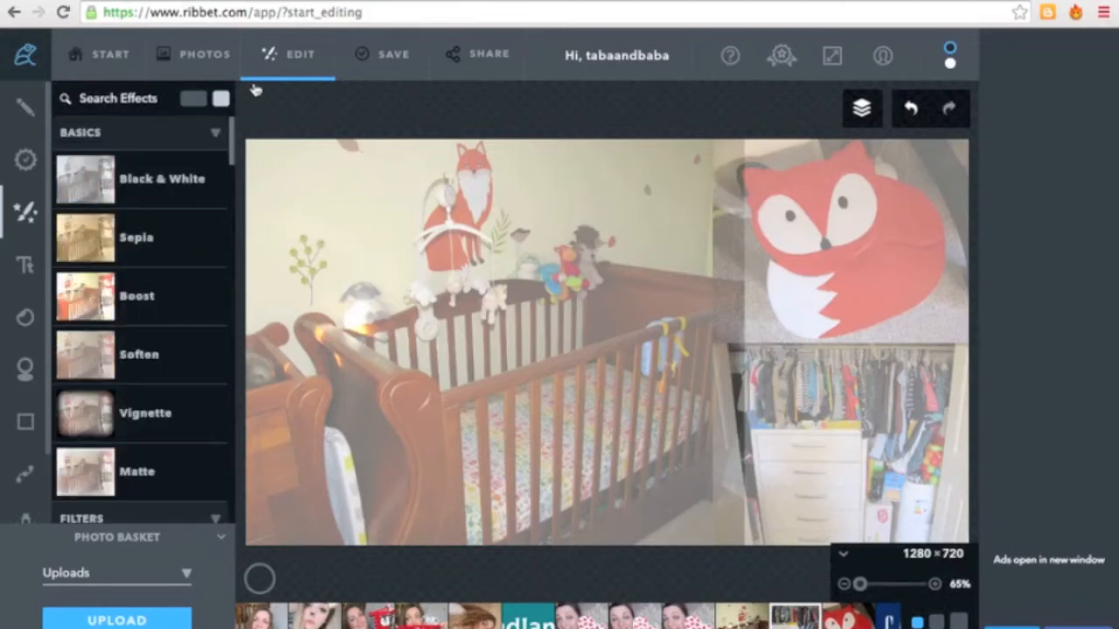
- Add the text "Hello Everyone!" to the collage in the Rock Garage Band font
{"action": "left_click", "coordinate": [26, 268]}
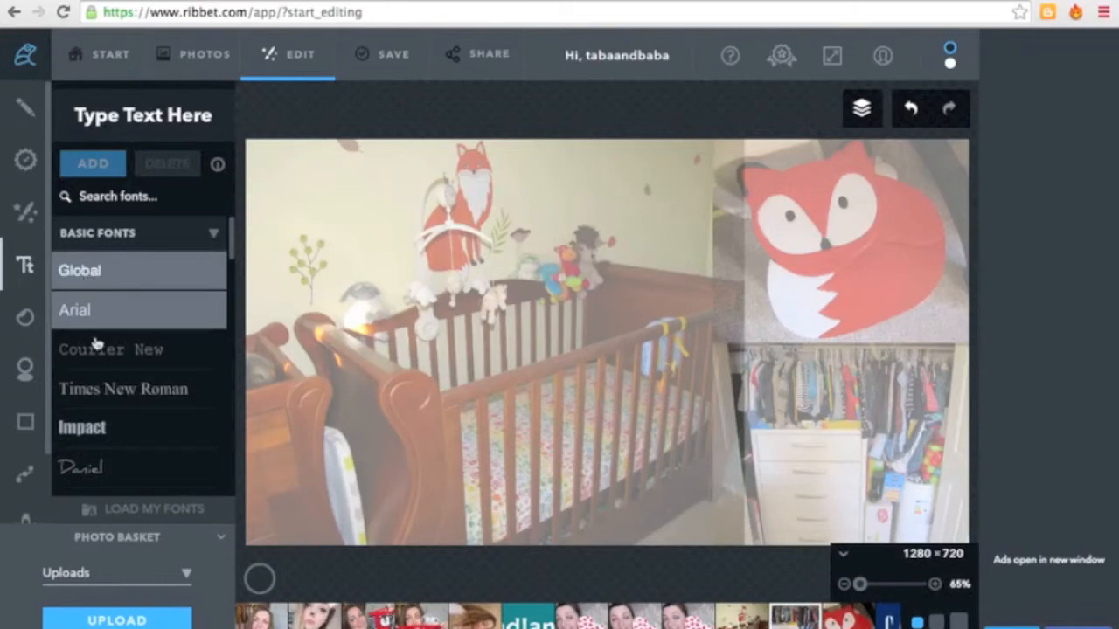
{"action": "scroll", "coordinate": [234, 259], "scroll_direction": "down", "scroll_amount": 1}
{"action": "left_click_drag", "start_coordinate": [234, 260], "coordinate": [234, 284]}
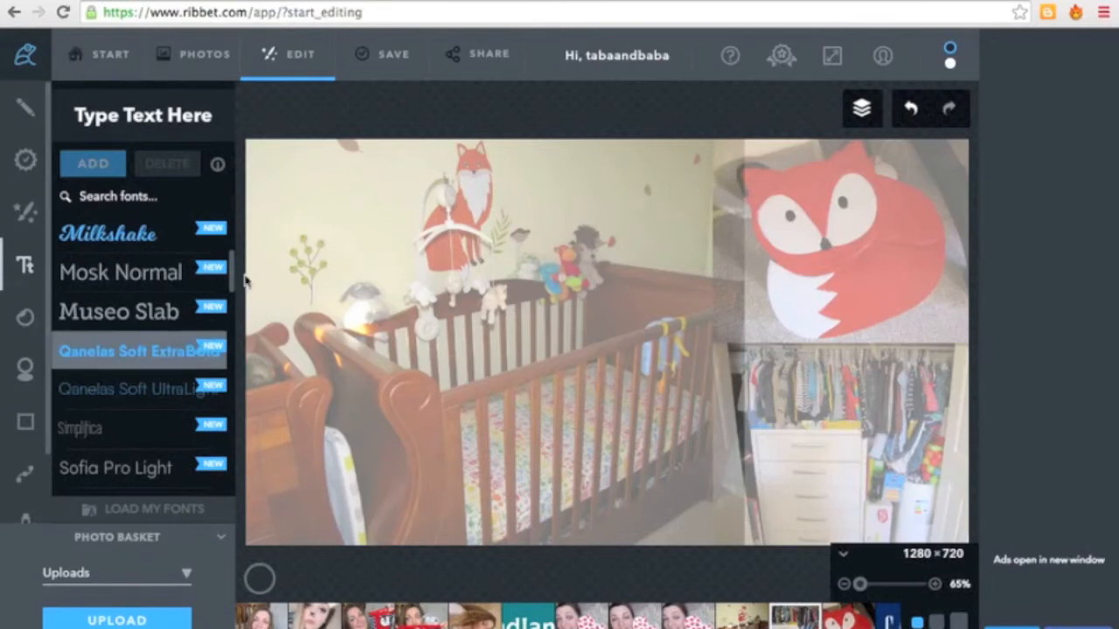
{"action": "left_click_drag", "start_coordinate": [234, 278], "coordinate": [234, 313]}
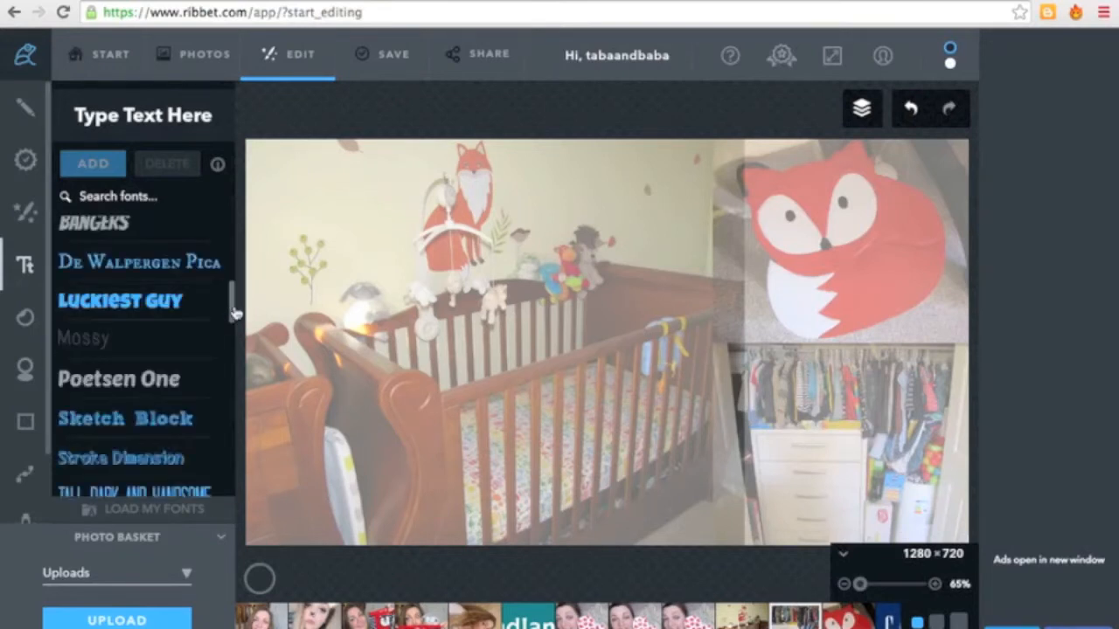
{"action": "left_click_drag", "start_coordinate": [234, 313], "coordinate": [233, 426]}
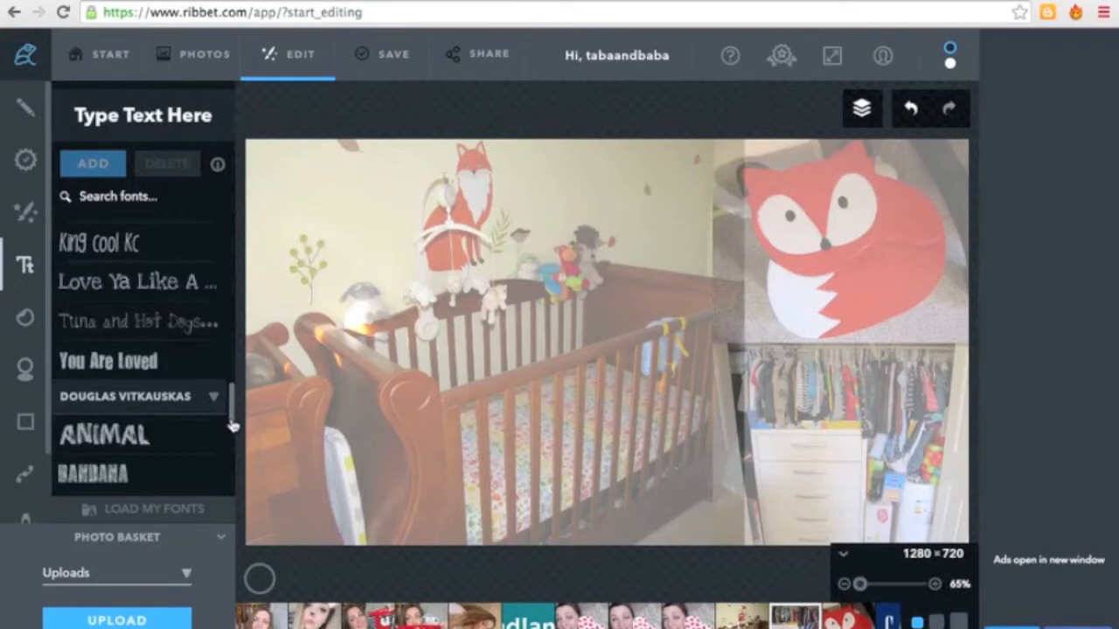
{"action": "left_click_drag", "start_coordinate": [233, 416], "coordinate": [233, 425]}
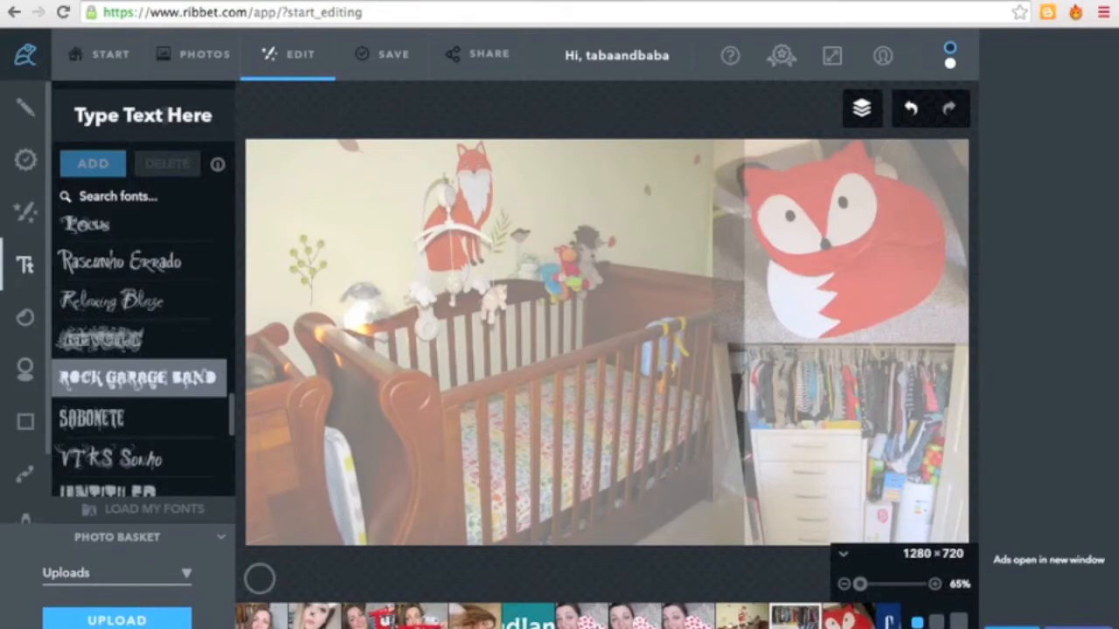
{"action": "left_click", "coordinate": [138, 127]}
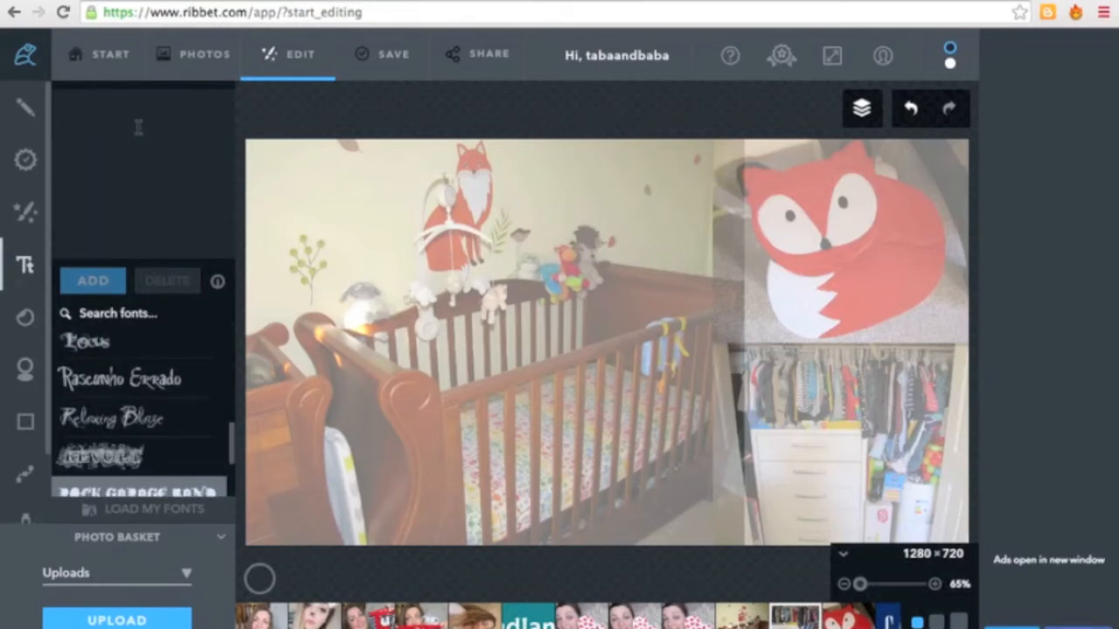
{"action": "type", "text": "Hello Everyone!"}
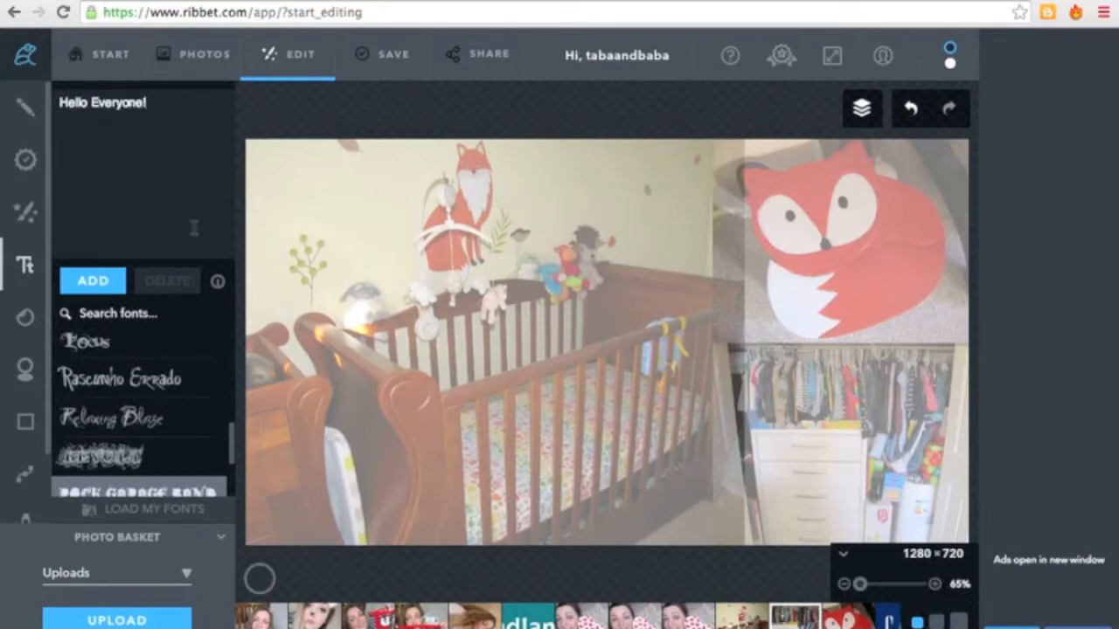
{"action": "left_click", "coordinate": [96, 282]}
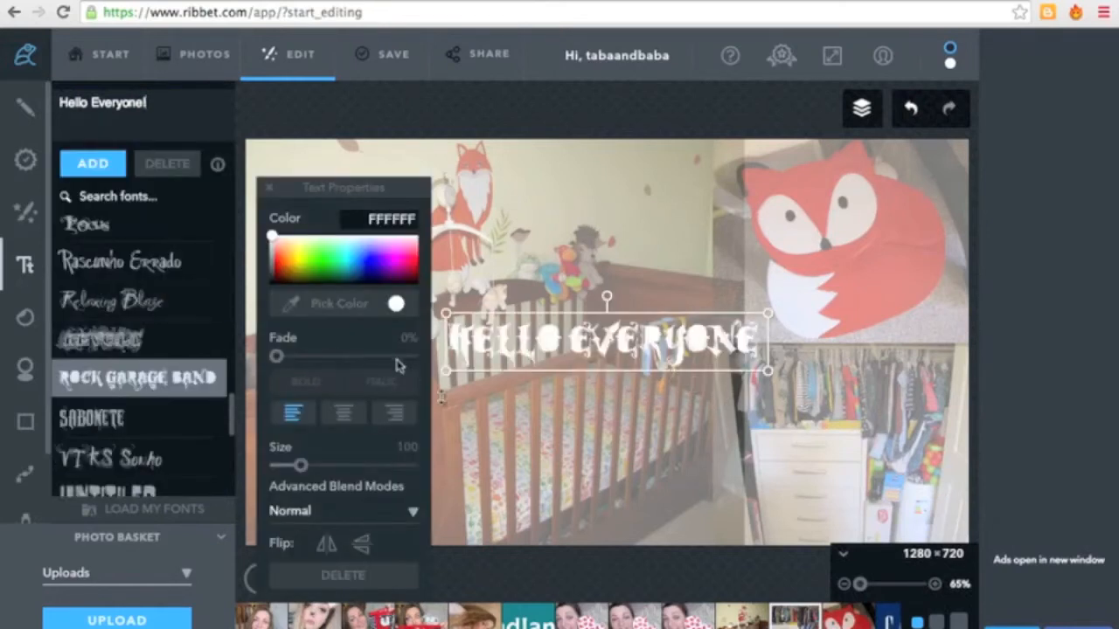
- Colour the greeting text light orange (FFB248), enlarge it to about size 153 and tilt it slightly clockwise
{"action": "left_click", "coordinate": [287, 268]}
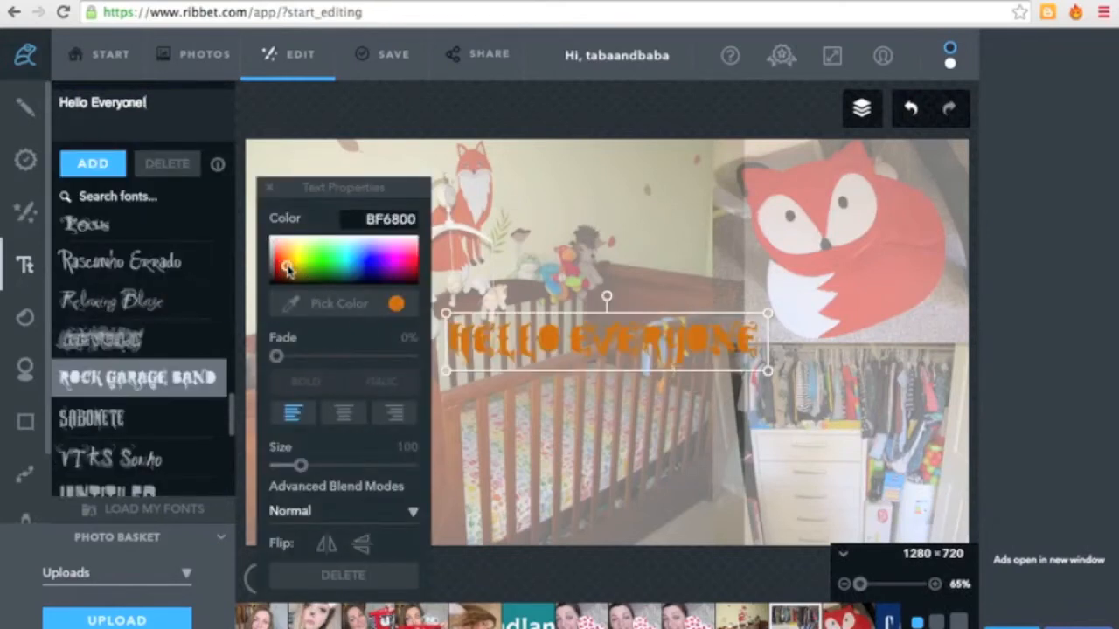
{"action": "left_click", "coordinate": [288, 254]}
{"action": "left_click", "coordinate": [293, 262]}
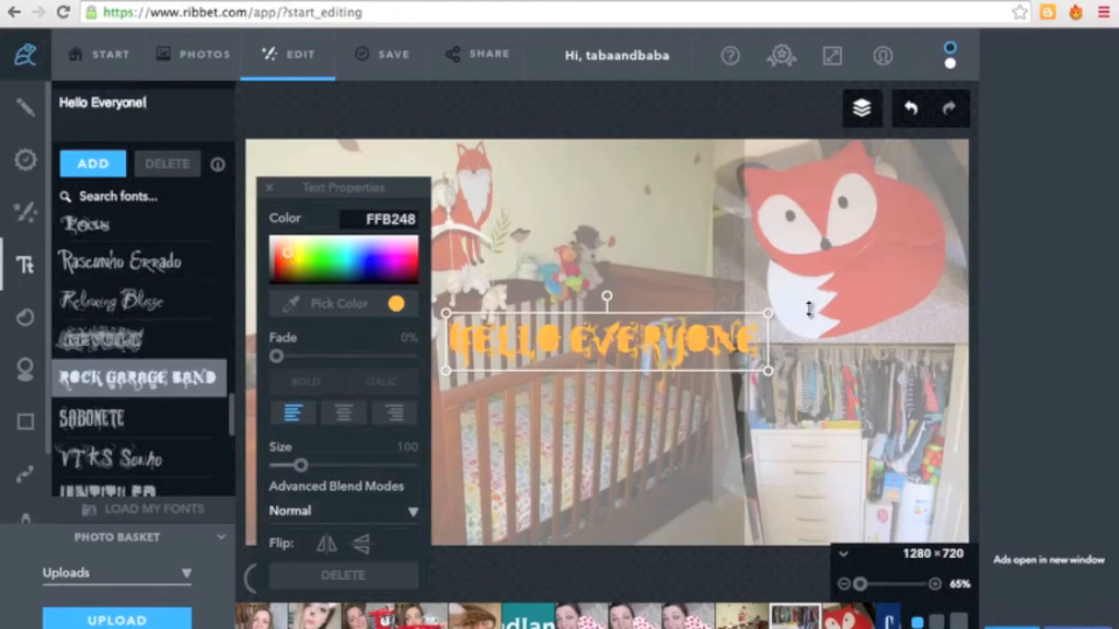
{"action": "left_click_drag", "start_coordinate": [768, 313], "coordinate": [940, 282]}
{"action": "mouse_move", "coordinate": [694, 264]}
{"action": "left_mouse_down"}
{"action": "mouse_move", "coordinate": [709, 274]}
{"action": "mouse_move", "coordinate": [701, 269]}
{"action": "left_mouse_up"}
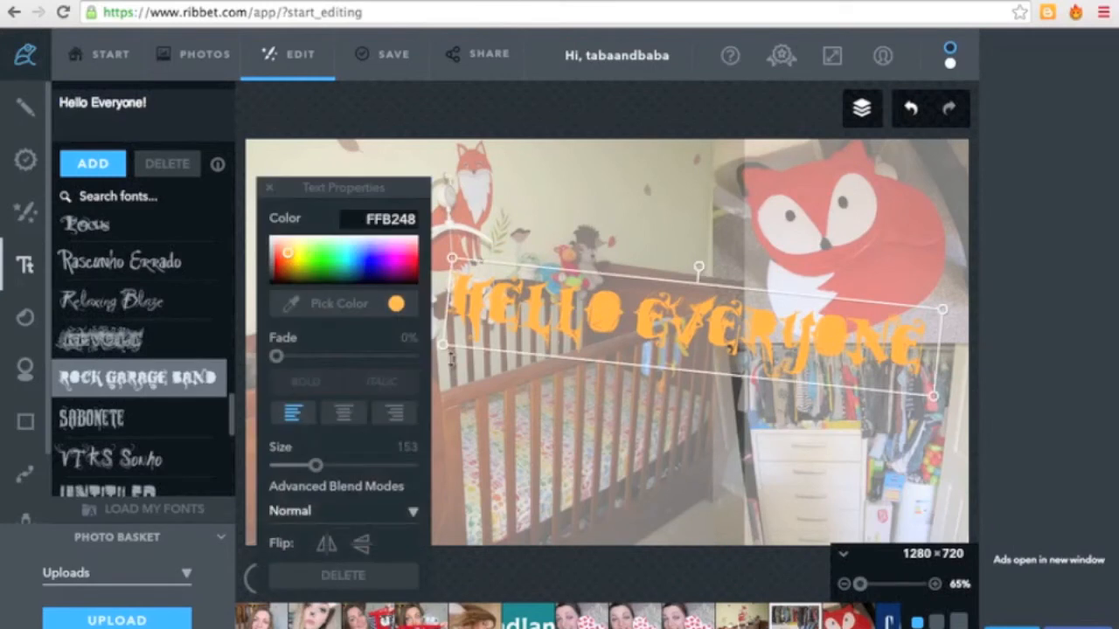
- Try red, brown and orange (F57D00) on the greeting, enlarging it to about size 207 and centring it across the collage
{"action": "left_click", "coordinate": [279, 264]}
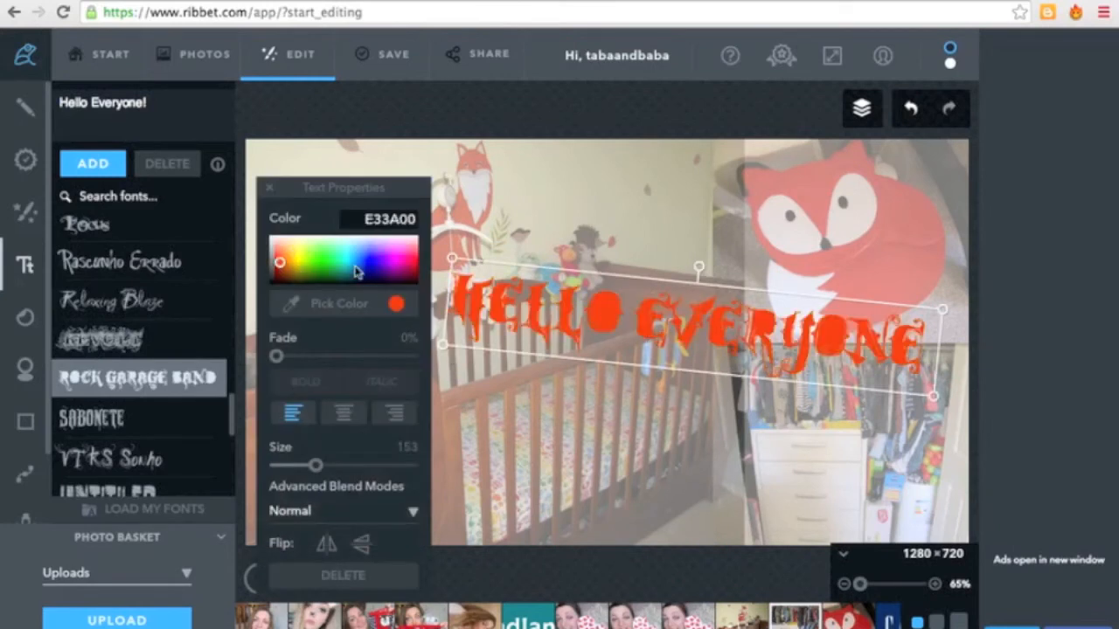
{"action": "left_click", "coordinate": [285, 274]}
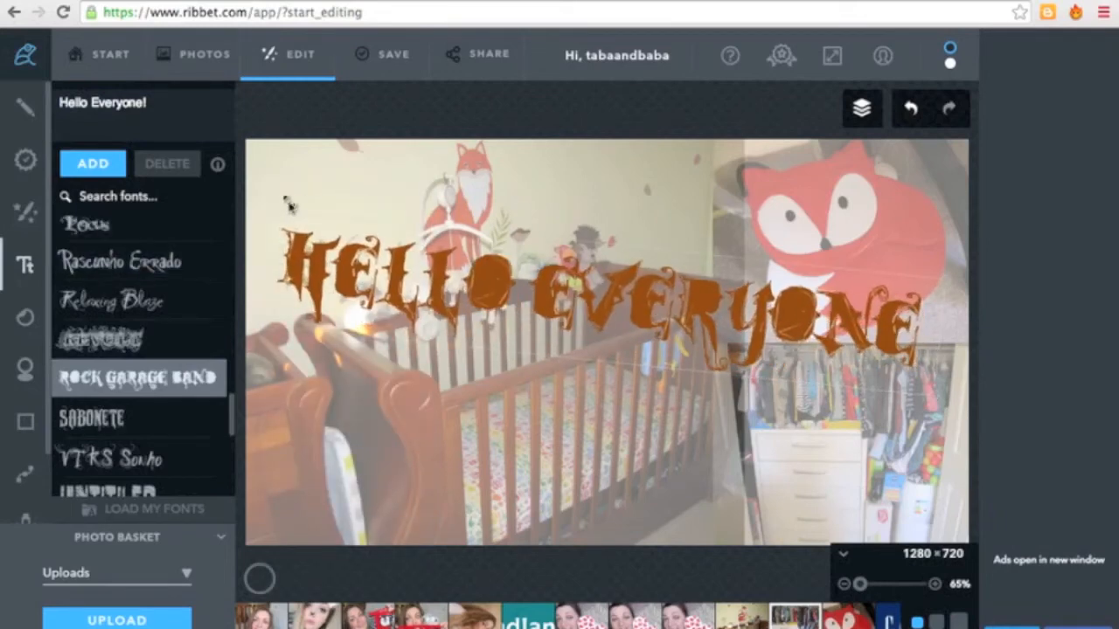
{"action": "left_click", "coordinate": [302, 262]}
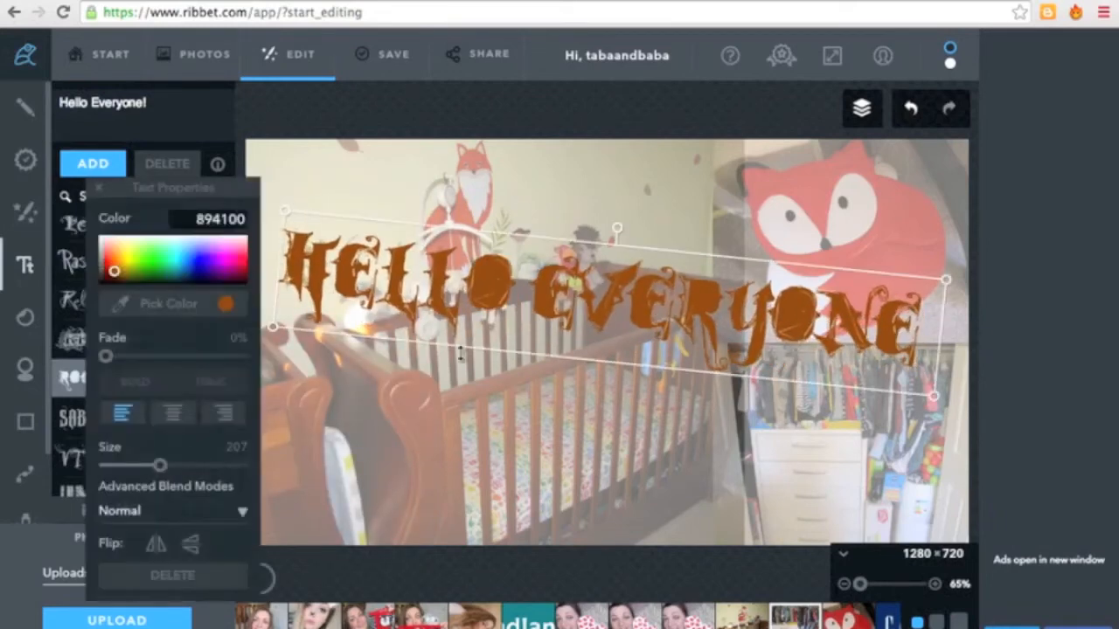
{"action": "left_click", "coordinate": [116, 264]}
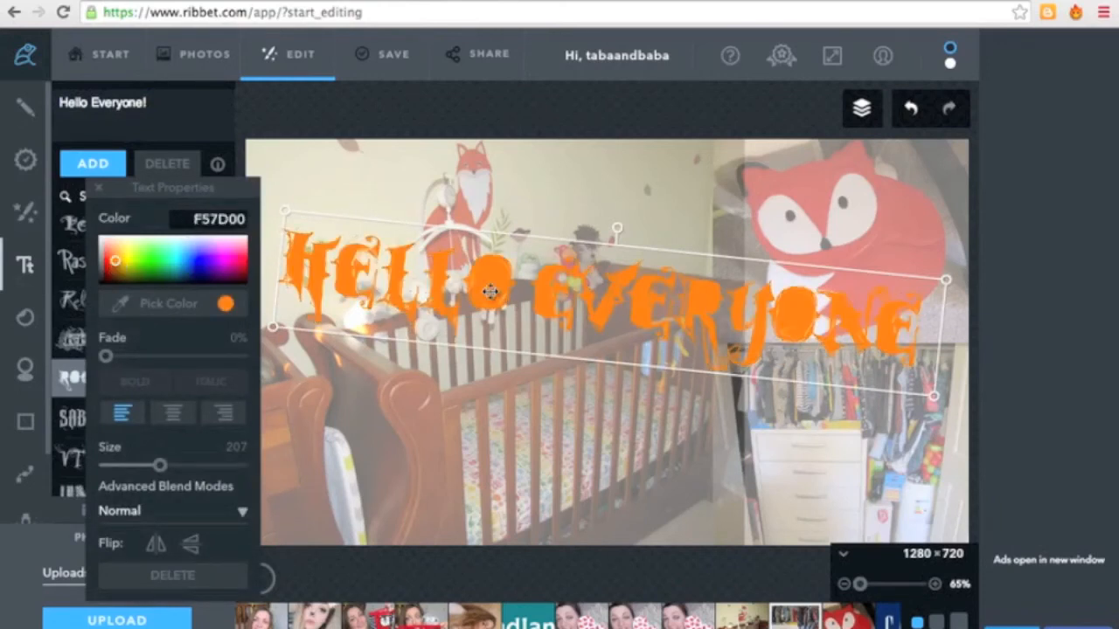
{"action": "left_click_drag", "start_coordinate": [499, 293], "coordinate": [509, 299]}
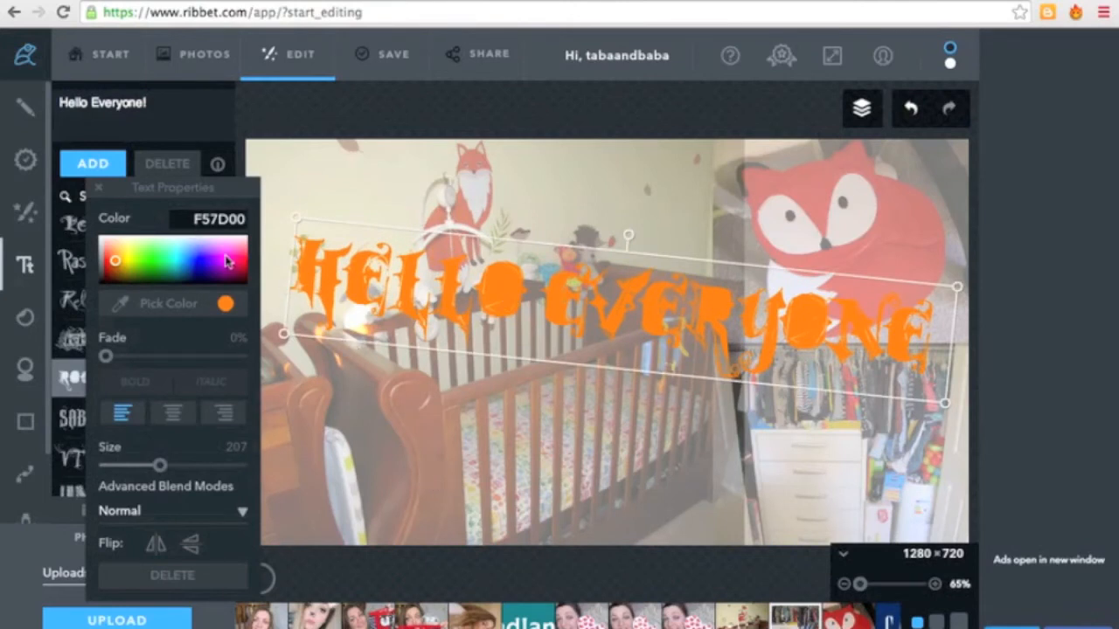
- Recolour the greeting text pinkish red (FF1B4C) and close its text properties
{"action": "left_click", "coordinate": [228, 260]}
{"action": "left_click", "coordinate": [242, 259]}
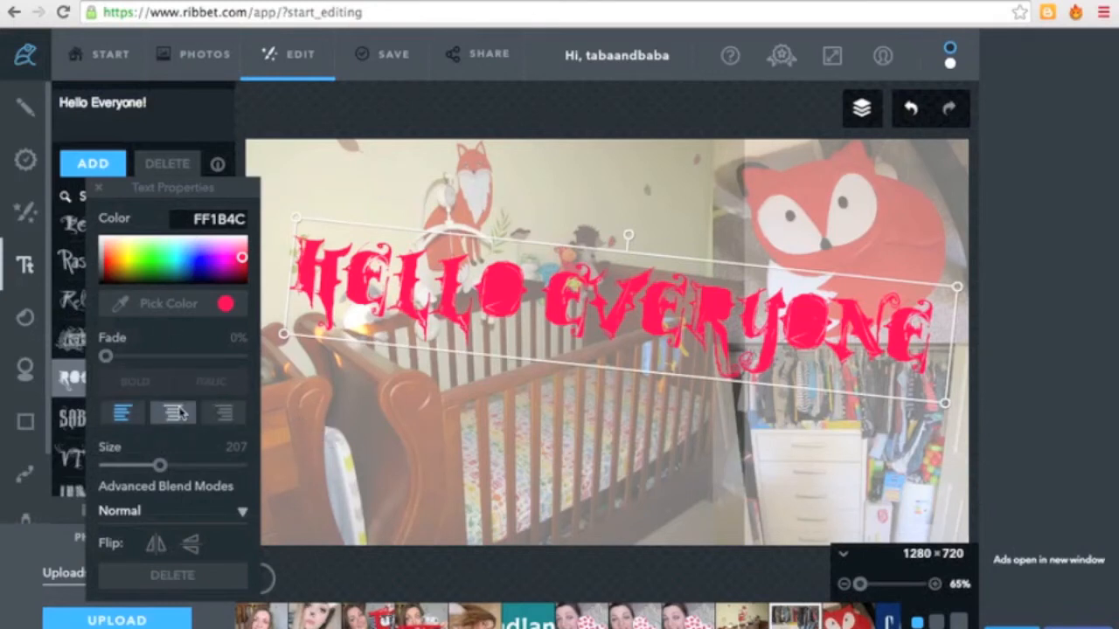
{"action": "left_click", "coordinate": [98, 188]}
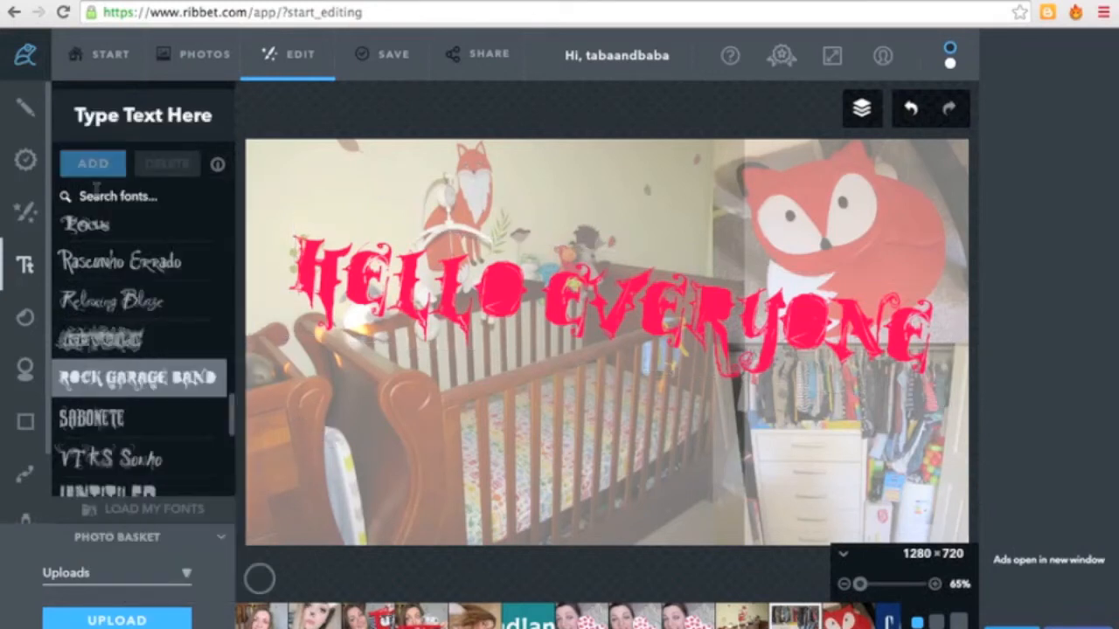
{"action": "left_click", "coordinate": [437, 483]}
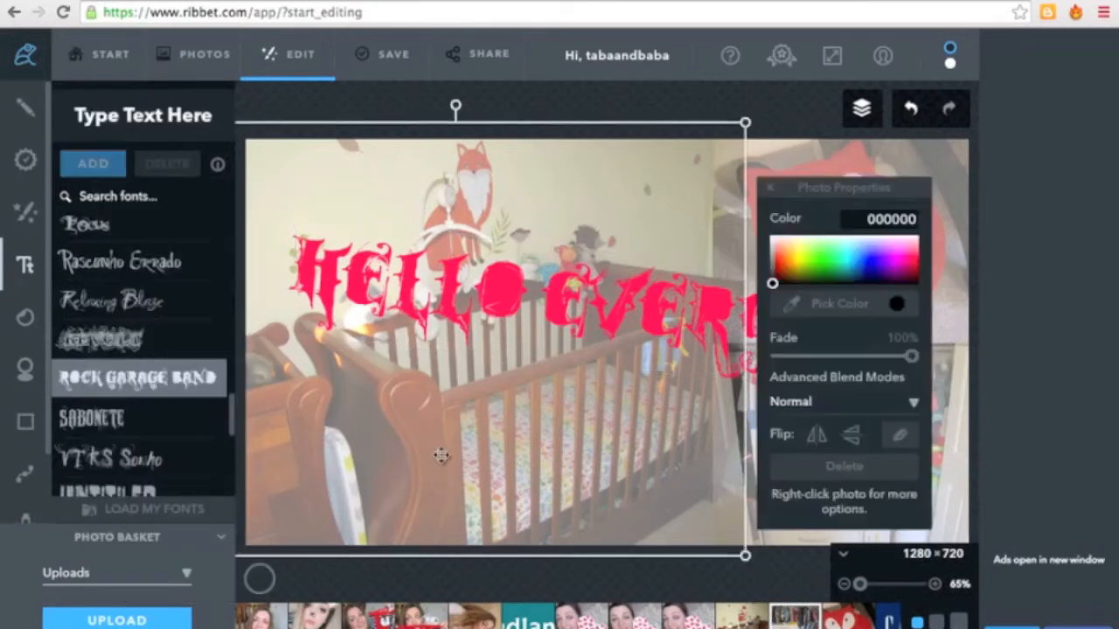
- Browse the sticker collections and open the Life's a Beach set
{"action": "left_click", "coordinate": [27, 318]}
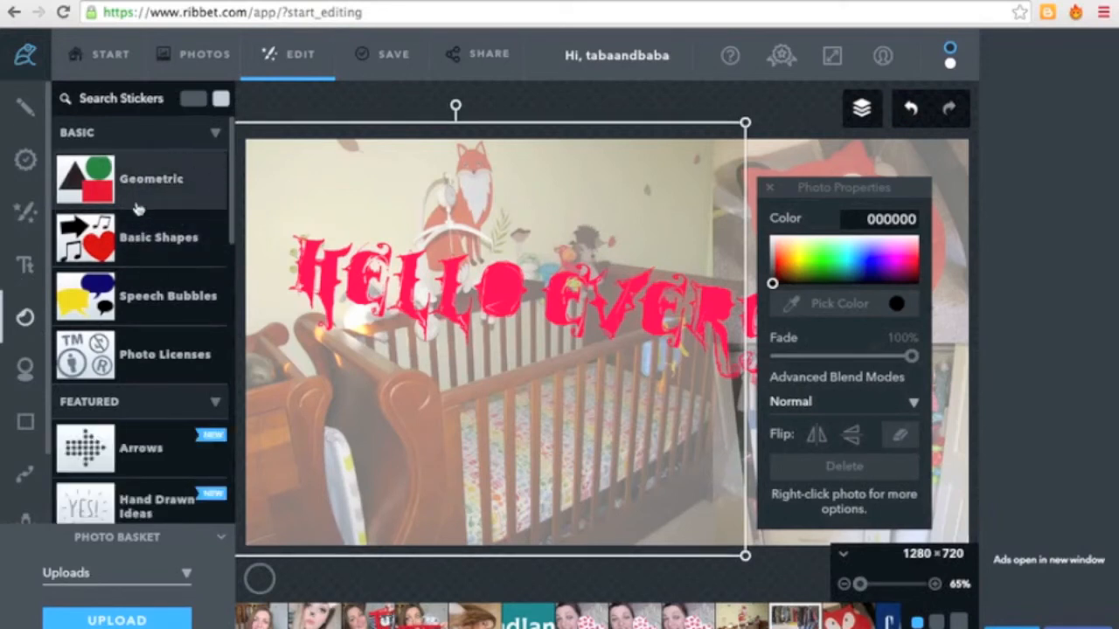
{"action": "left_click_drag", "start_coordinate": [235, 206], "coordinate": [232, 280]}
{"action": "scroll", "coordinate": [231, 279], "scroll_direction": "down", "scroll_amount": 4}
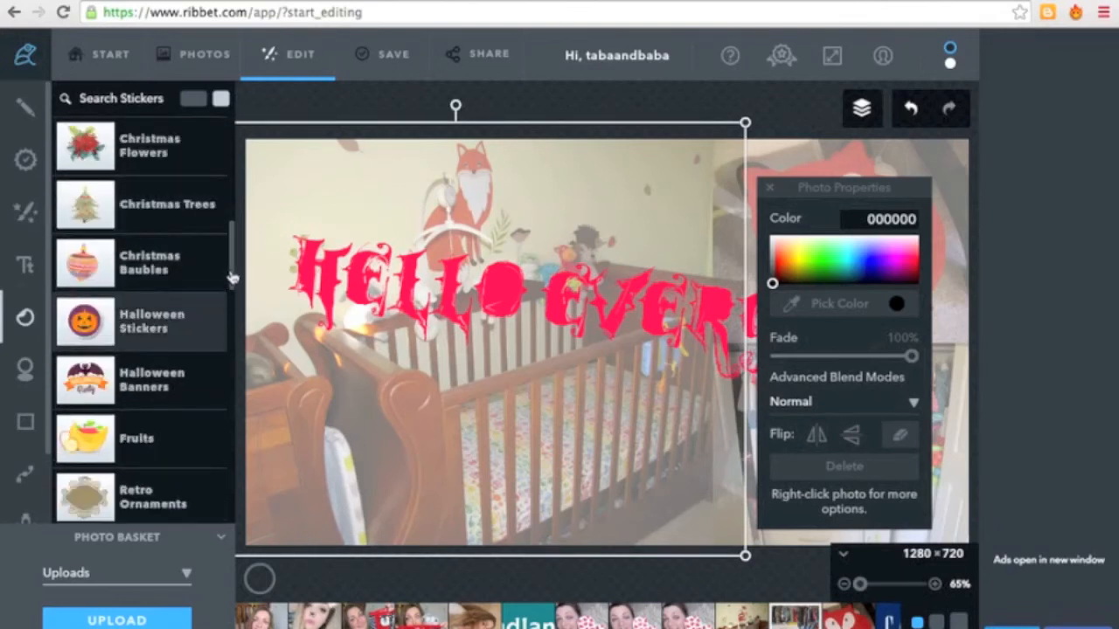
{"action": "scroll", "coordinate": [234, 279], "scroll_direction": "down", "scroll_amount": 6}
{"action": "scroll", "coordinate": [237, 328], "scroll_direction": "down", "scroll_amount": 7}
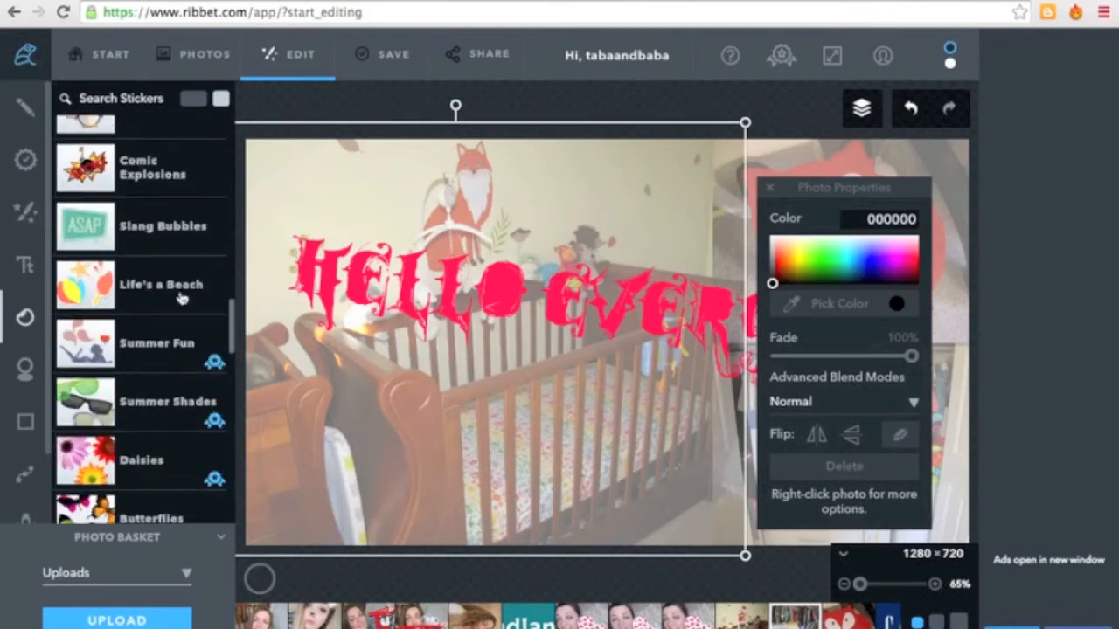
{"action": "scroll", "coordinate": [181, 298], "scroll_direction": "down", "scroll_amount": 1}
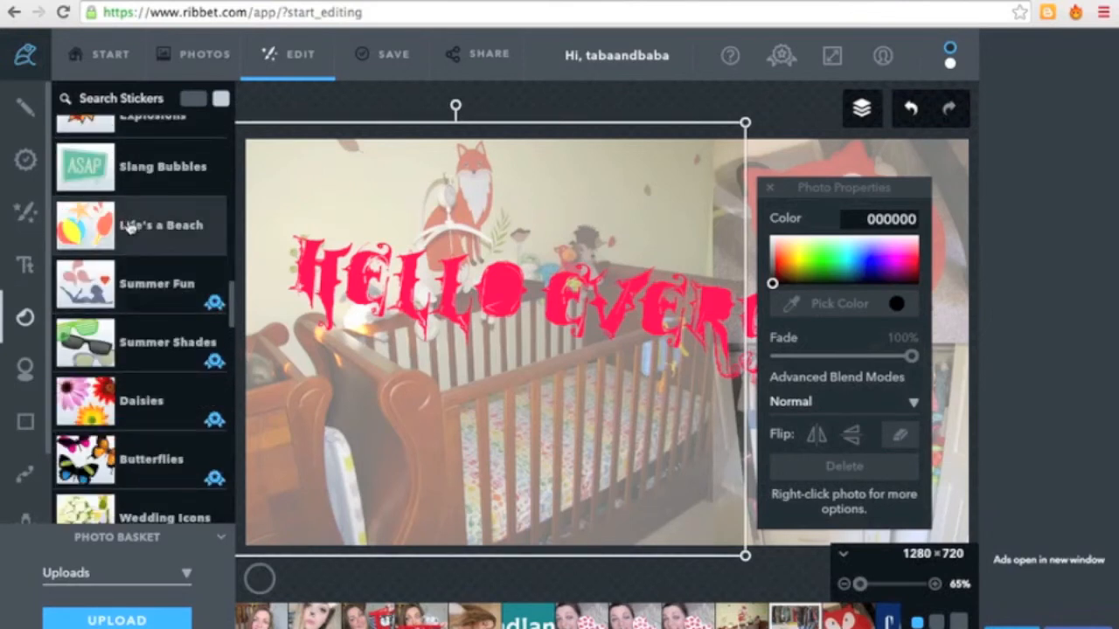
{"action": "scroll", "coordinate": [185, 411], "scroll_direction": "down", "scroll_amount": 1}
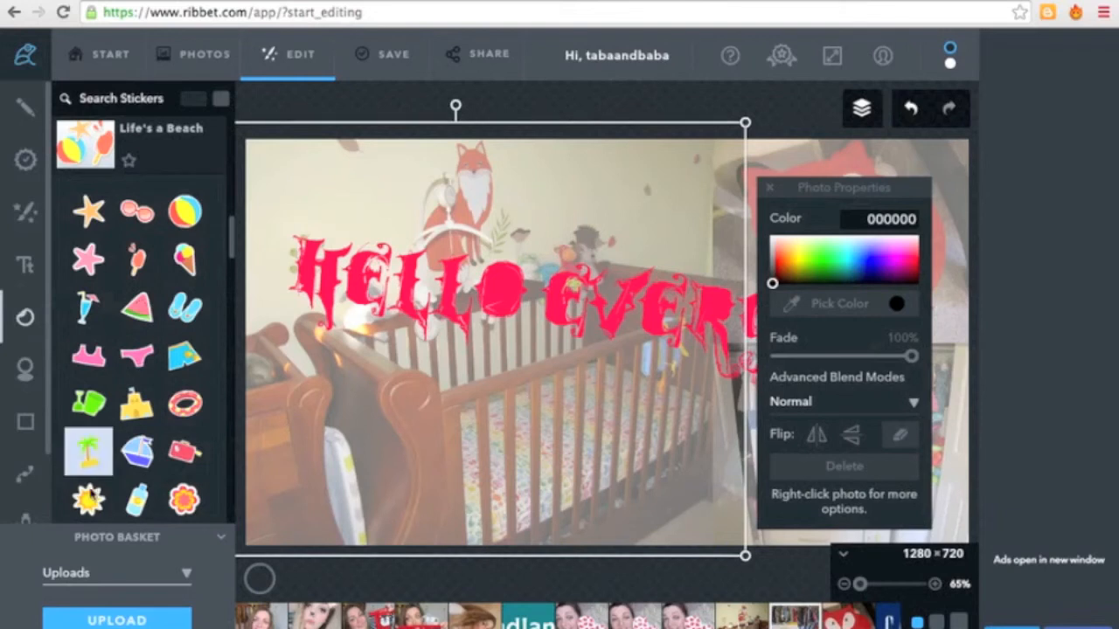
- Add sun, palm tree and cocktail stickers, placing them in the canvas's upper-left, upper-right and lower-left corners respectively
{"action": "left_click", "coordinate": [90, 500]}
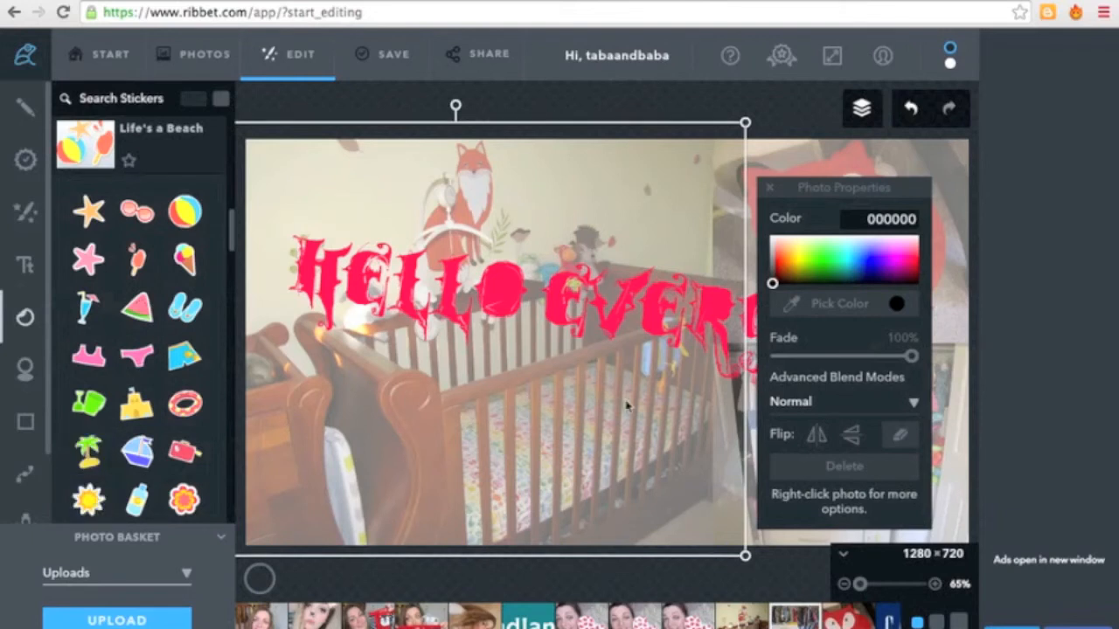
{"action": "left_click_drag", "start_coordinate": [821, 188], "coordinate": [1026, 209]}
{"action": "left_click", "coordinate": [88, 449]}
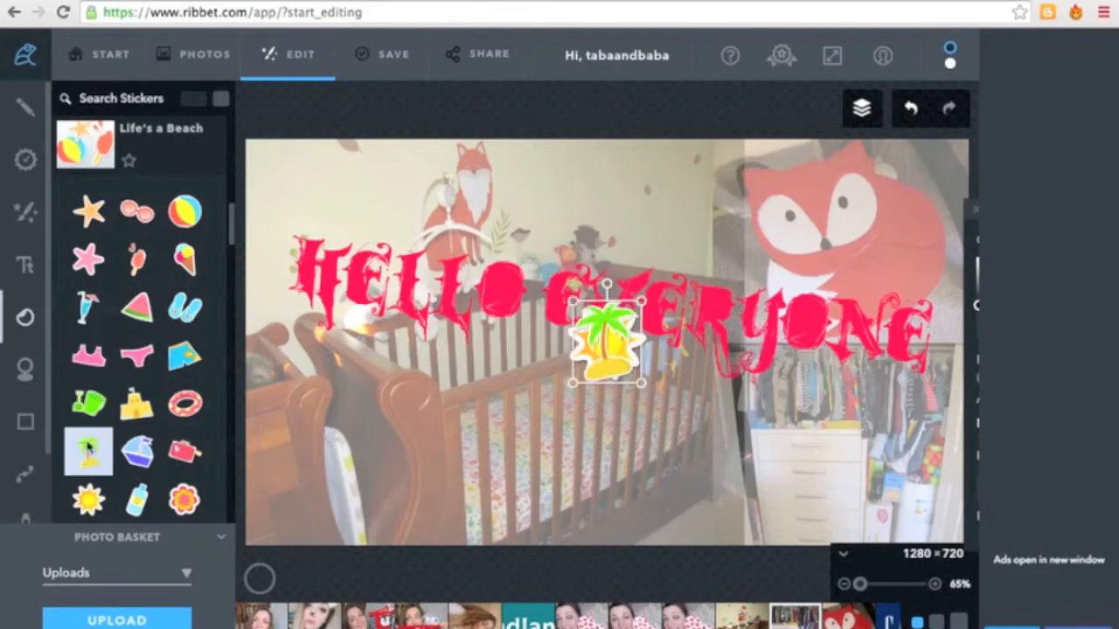
{"action": "left_click", "coordinate": [87, 306]}
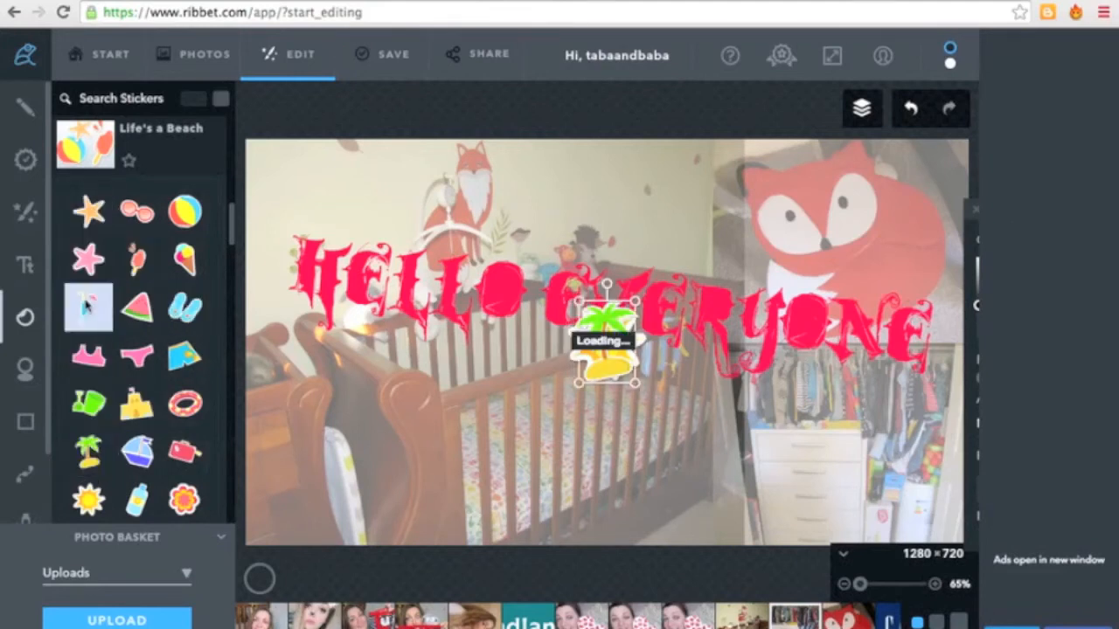
{"action": "left_click_drag", "start_coordinate": [595, 352], "coordinate": [293, 482]}
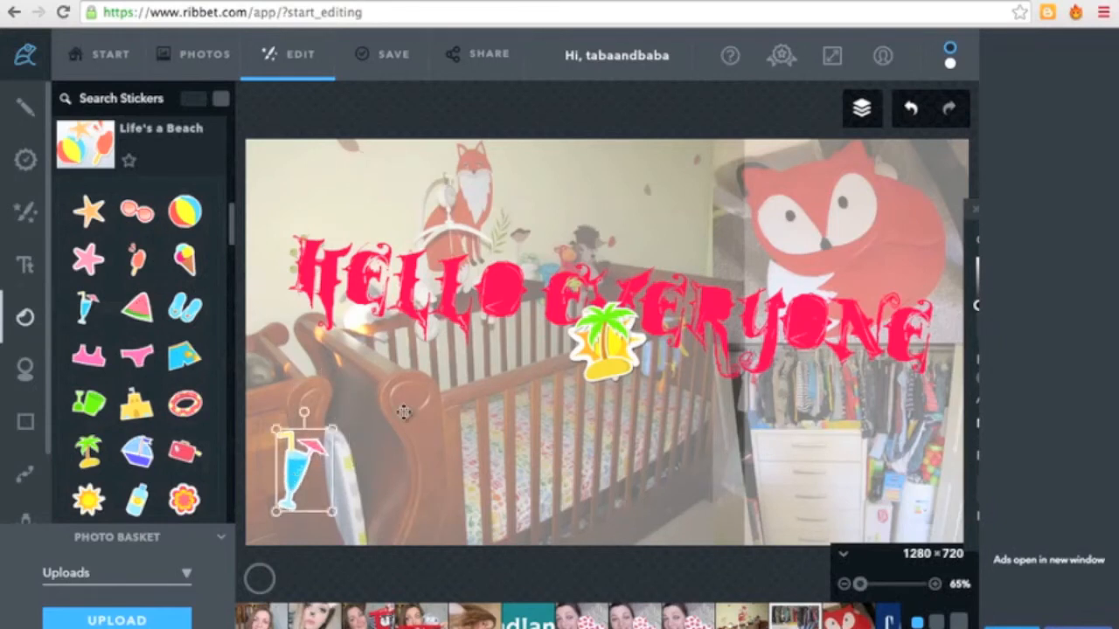
{"action": "left_click_drag", "start_coordinate": [601, 382], "coordinate": [897, 234]}
{"action": "left_click_drag", "start_coordinate": [595, 341], "coordinate": [293, 197]}
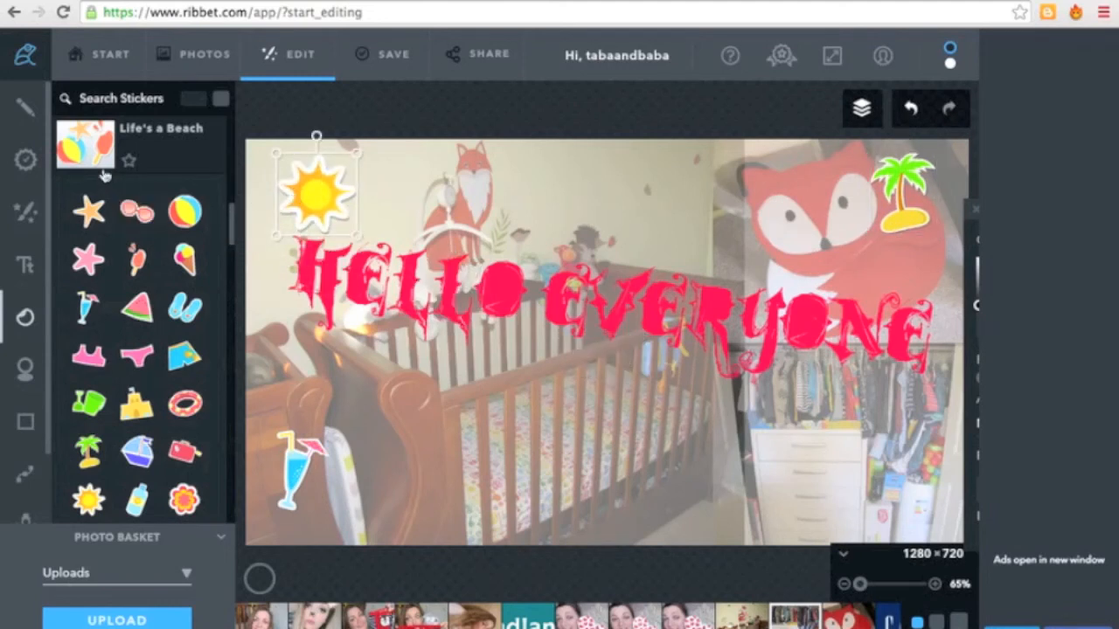
- Collapse the Life's a Beach set and examine the icons in the Social Media sticker set
{"action": "left_click", "coordinate": [135, 143]}
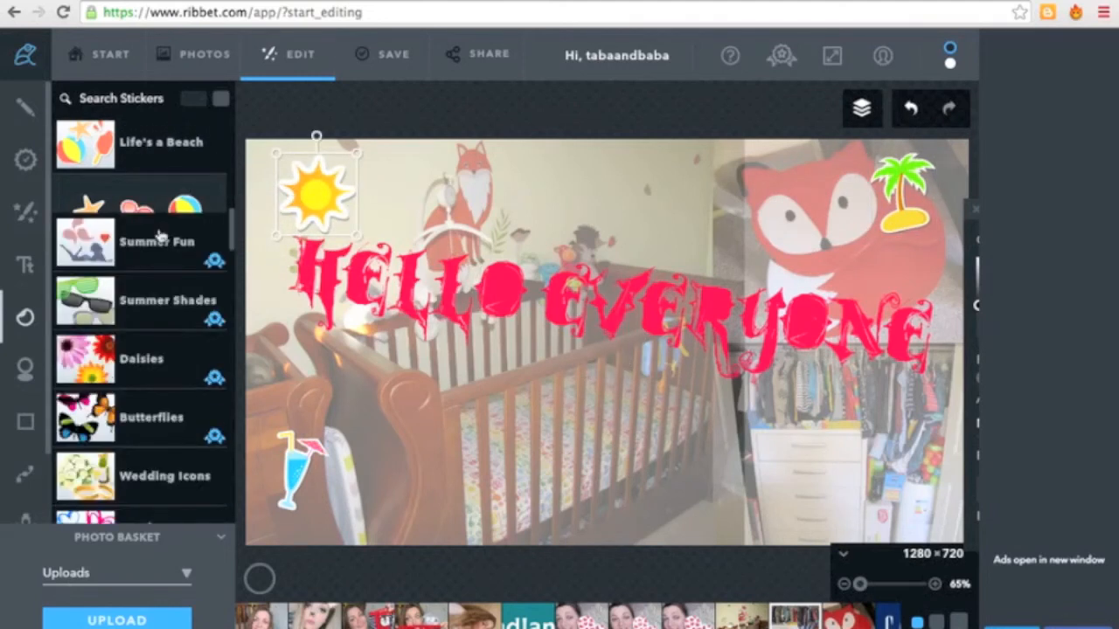
{"action": "scroll", "coordinate": [160, 234], "scroll_direction": "up", "scroll_amount": 10}
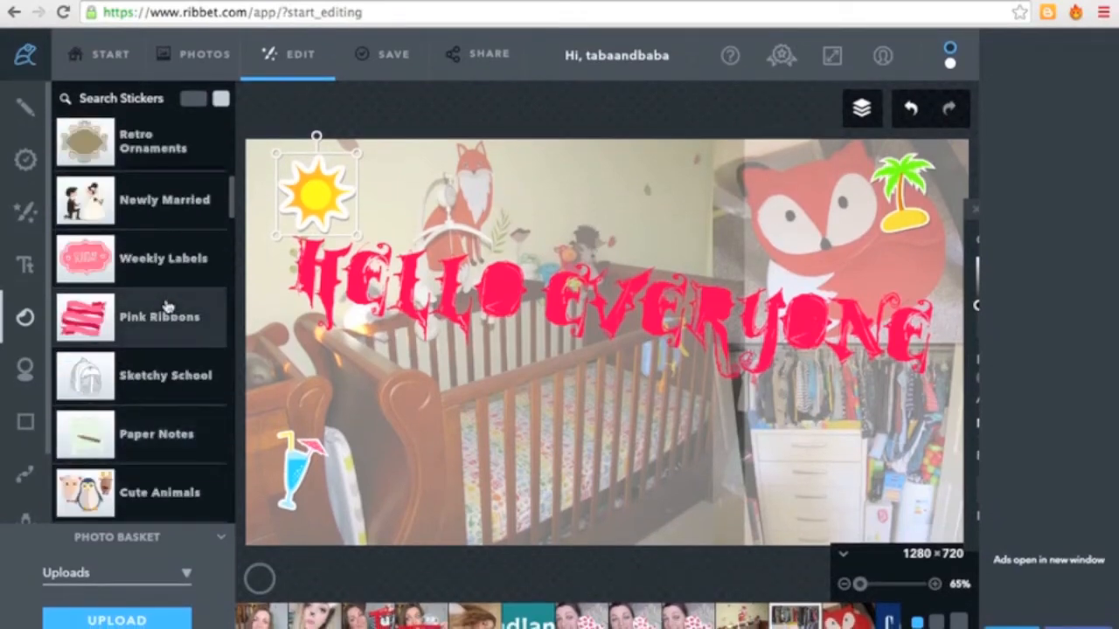
{"action": "scroll", "coordinate": [166, 305], "scroll_direction": "up", "scroll_amount": 3}
{"action": "scroll", "coordinate": [166, 305], "scroll_direction": "up", "scroll_amount": 6}
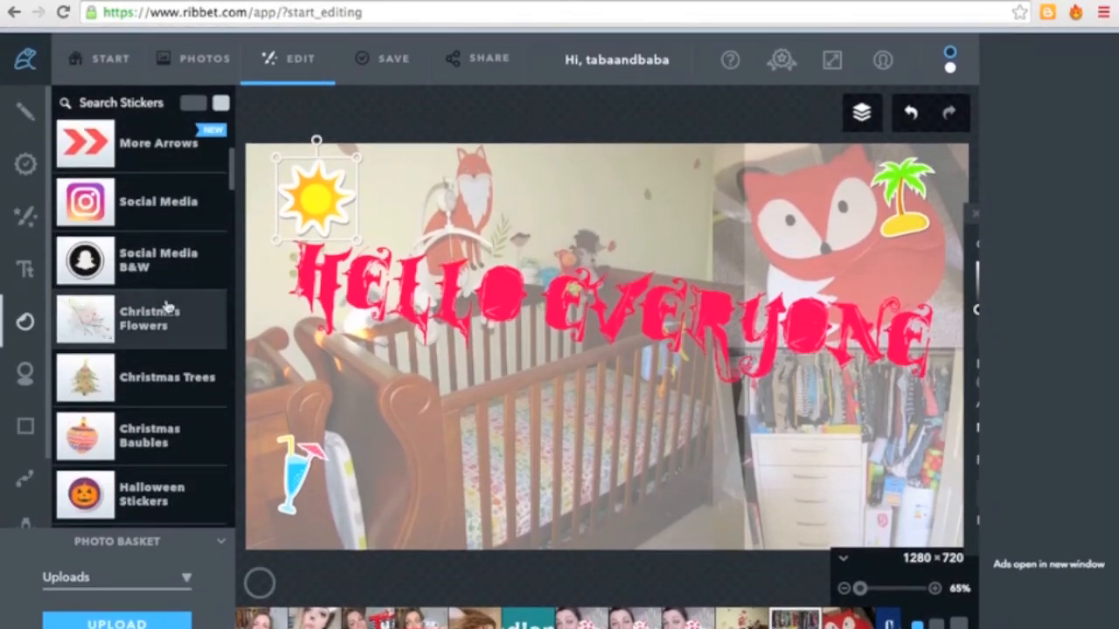
{"action": "scroll", "coordinate": [166, 305], "scroll_direction": "up", "scroll_amount": 2}
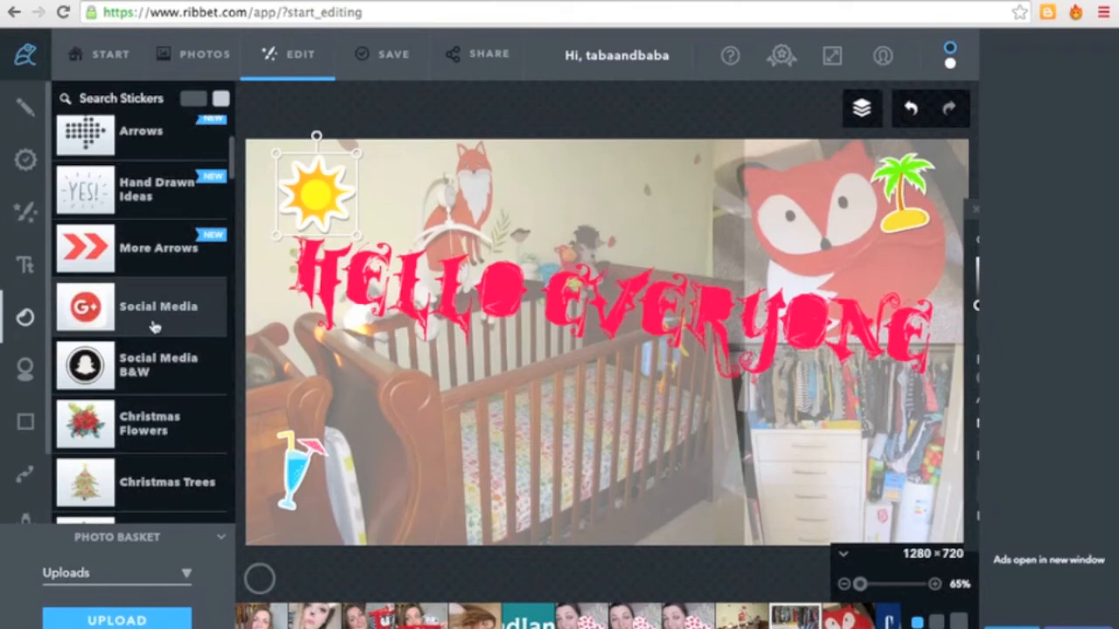
{"action": "left_click", "coordinate": [174, 326]}
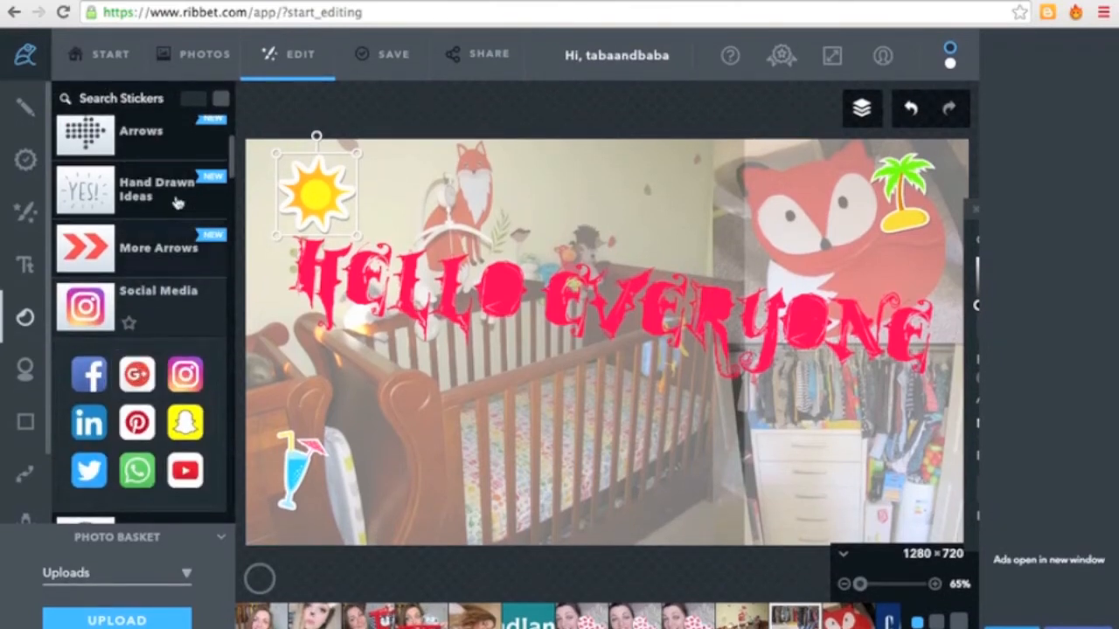
{"action": "scroll", "coordinate": [177, 203], "scroll_direction": "down", "scroll_amount": 1}
{"action": "scroll", "coordinate": [232, 173], "scroll_direction": "down", "scroll_amount": 5}
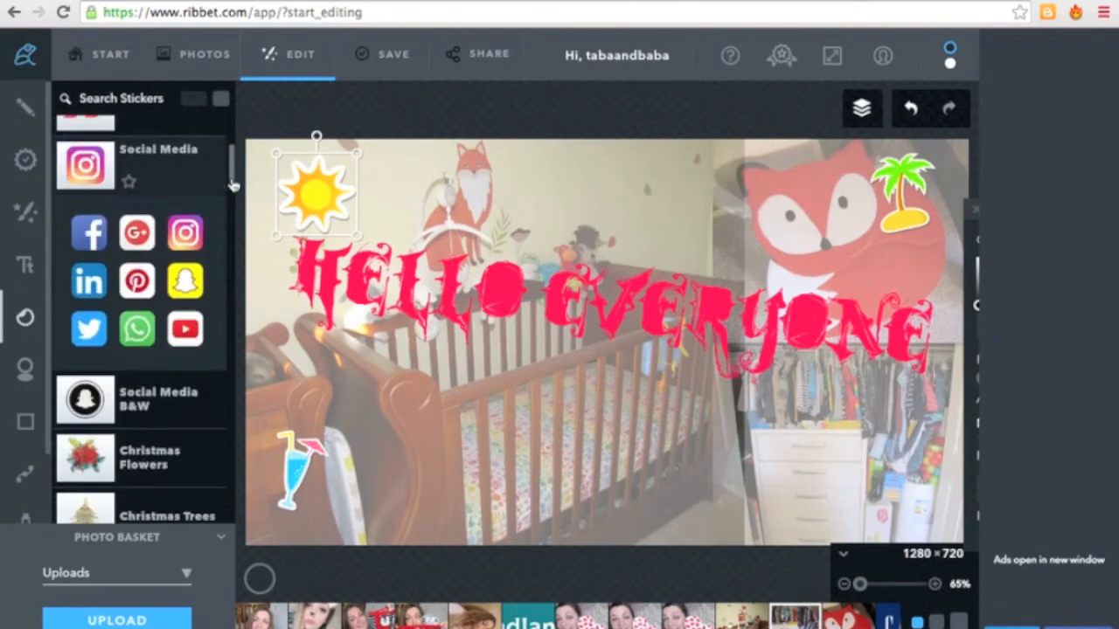
- Add Instagram, Twitter and Facebook stickers from the Social Media set and line them up in a row below the greeting text
{"action": "scroll", "coordinate": [153, 214], "scroll_direction": "up", "scroll_amount": 3}
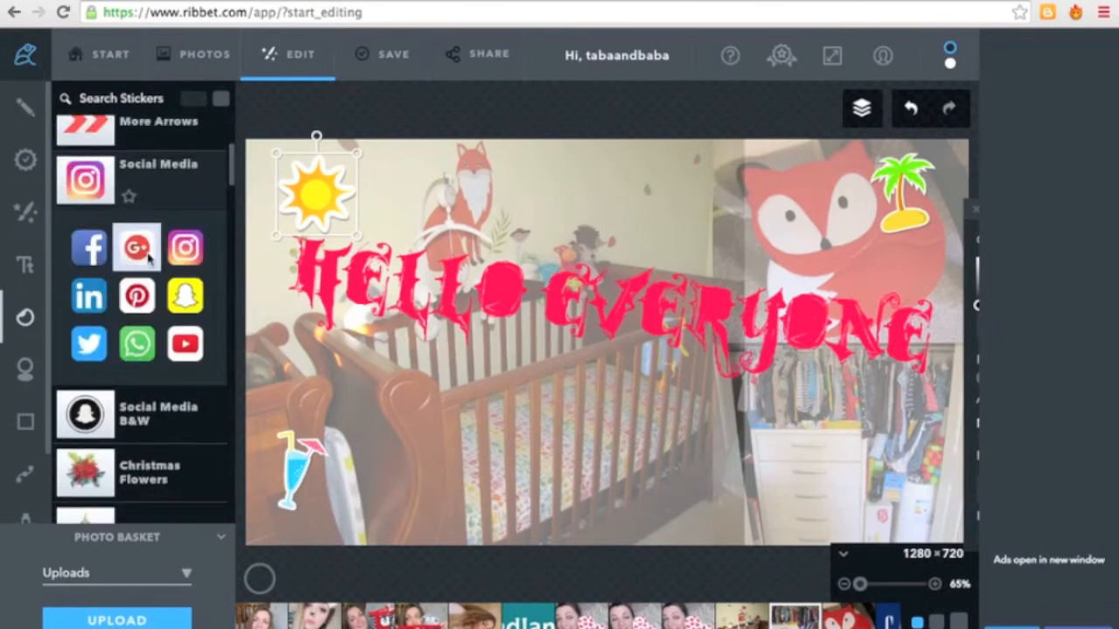
{"action": "left_click_drag", "start_coordinate": [186, 248], "coordinate": [421, 448]}
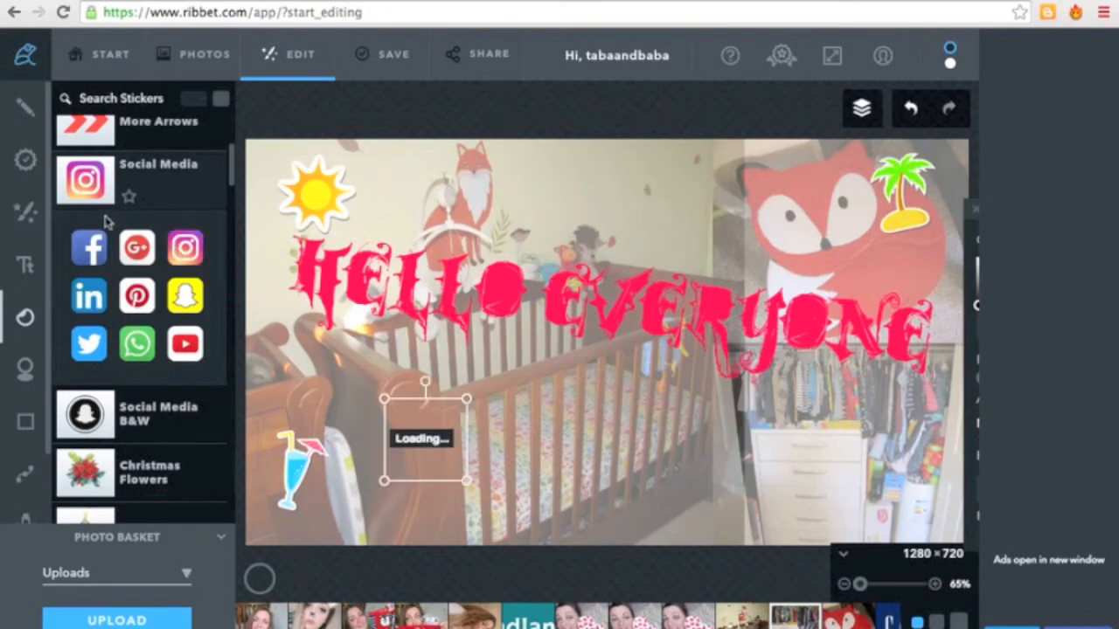
{"action": "left_click", "coordinate": [96, 252]}
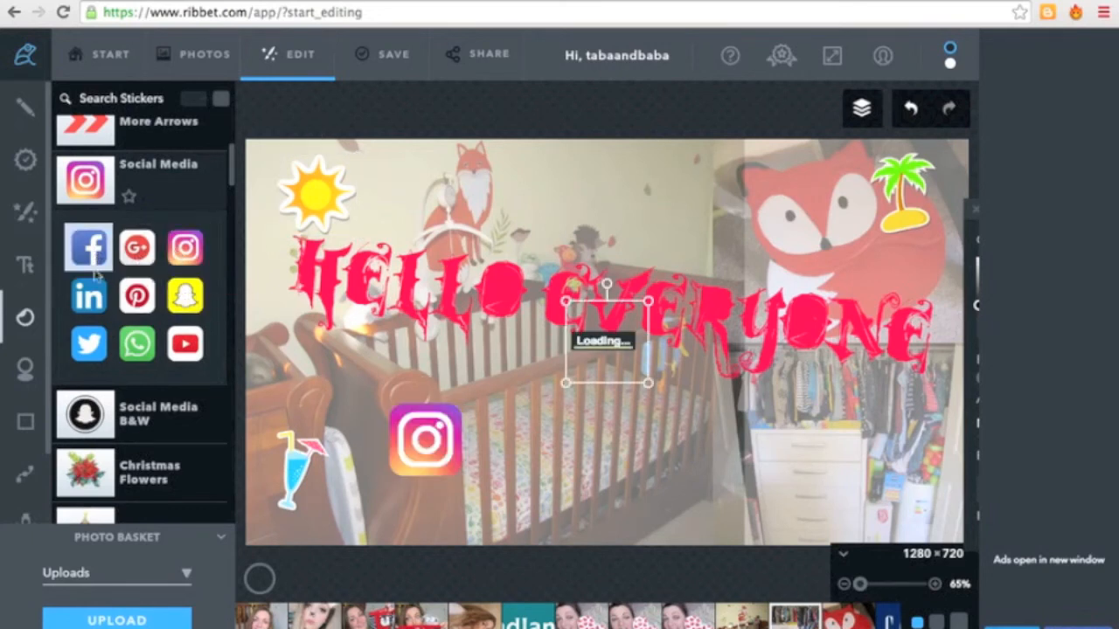
{"action": "left_click", "coordinate": [94, 345]}
{"action": "left_click_drag", "start_coordinate": [616, 339], "coordinate": [586, 456]}
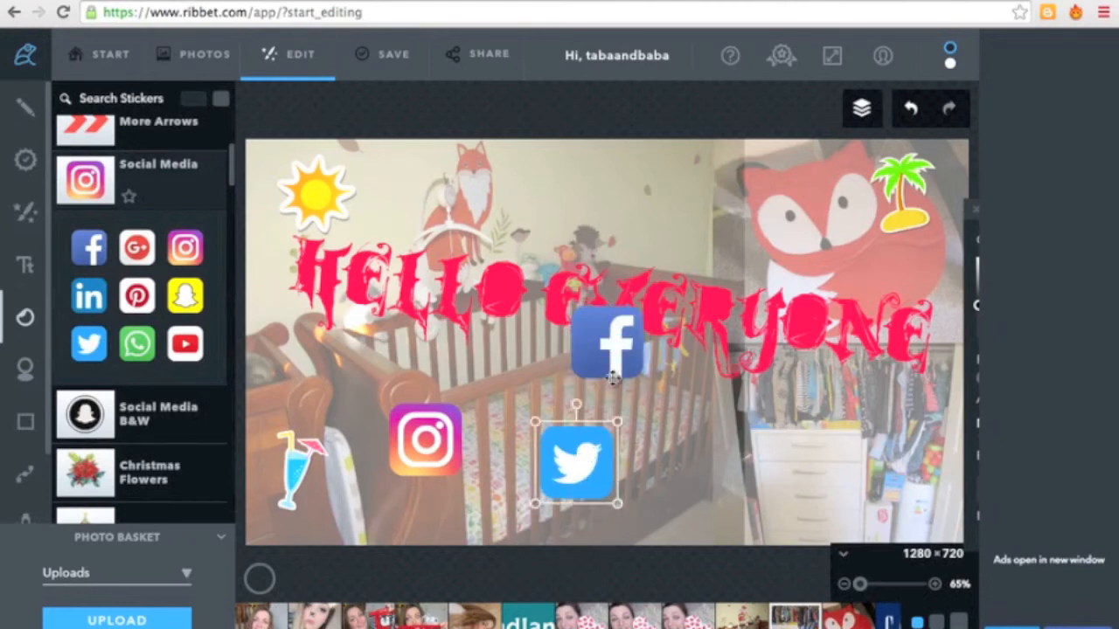
{"action": "left_click_drag", "start_coordinate": [612, 333], "coordinate": [676, 453]}
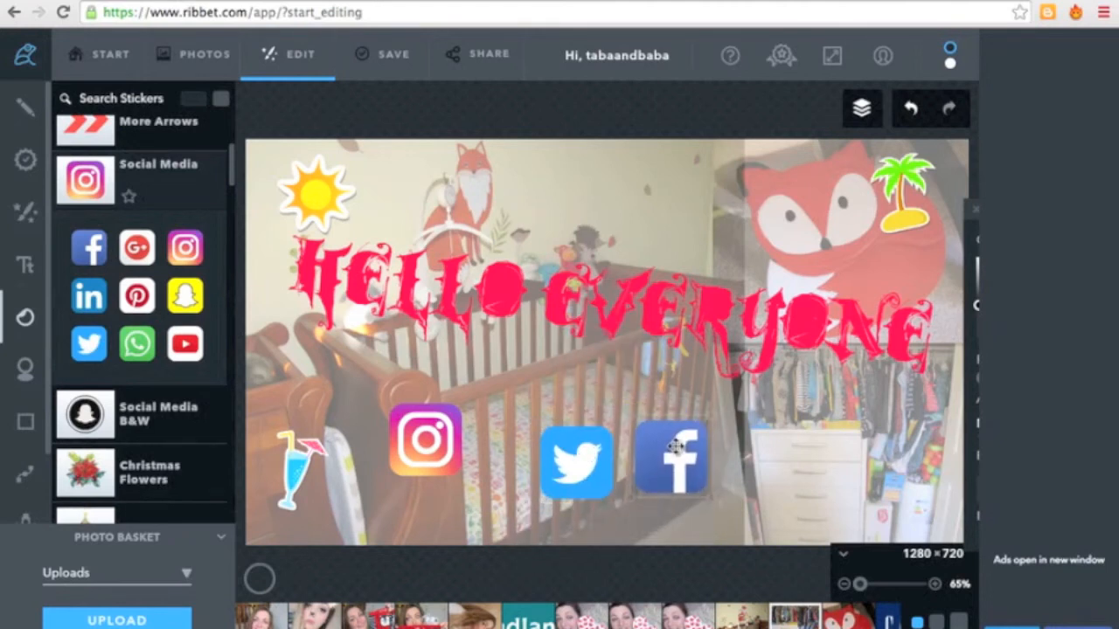
{"action": "left_click_drag", "start_coordinate": [422, 437], "coordinate": [472, 457]}
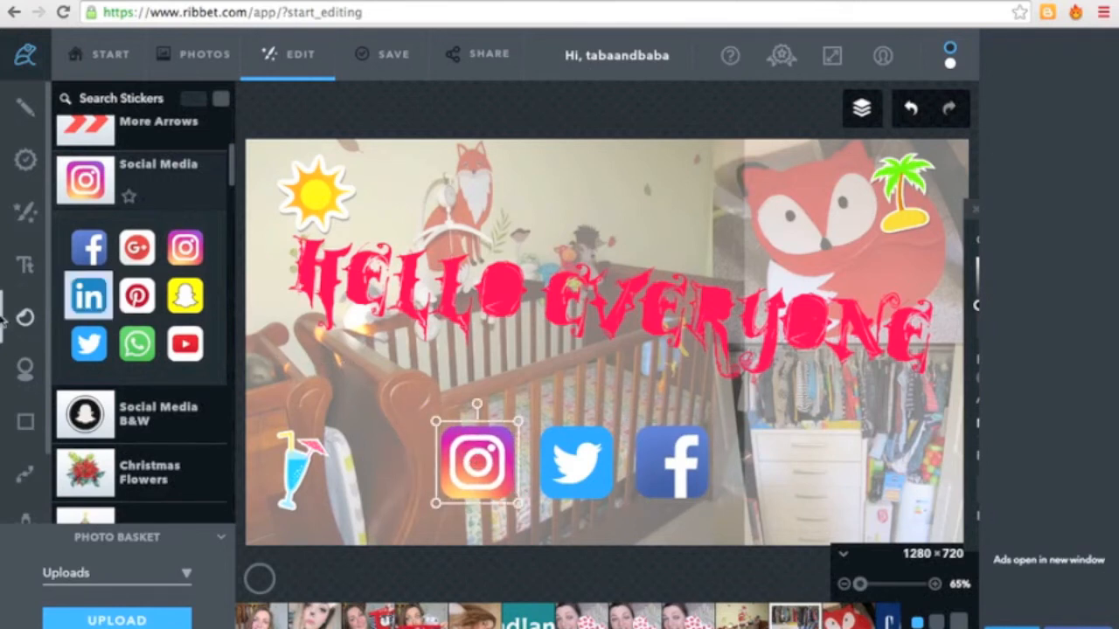
- Examine the available Retouch tools and browse the Frames collection down to the seasonal frames
{"action": "left_click", "coordinate": [26, 367]}
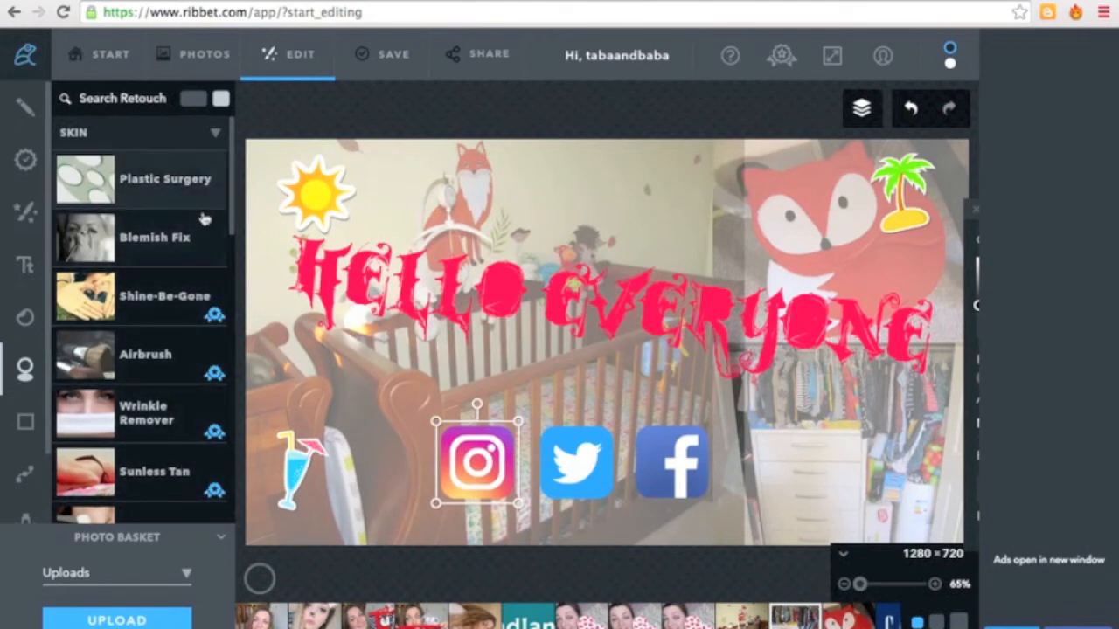
{"action": "mouse_move", "coordinate": [236, 186]}
{"action": "left_mouse_down"}
{"action": "mouse_move", "coordinate": [248, 276]}
{"action": "mouse_move", "coordinate": [233, 267]}
{"action": "mouse_move", "coordinate": [234, 351]}
{"action": "left_mouse_up"}
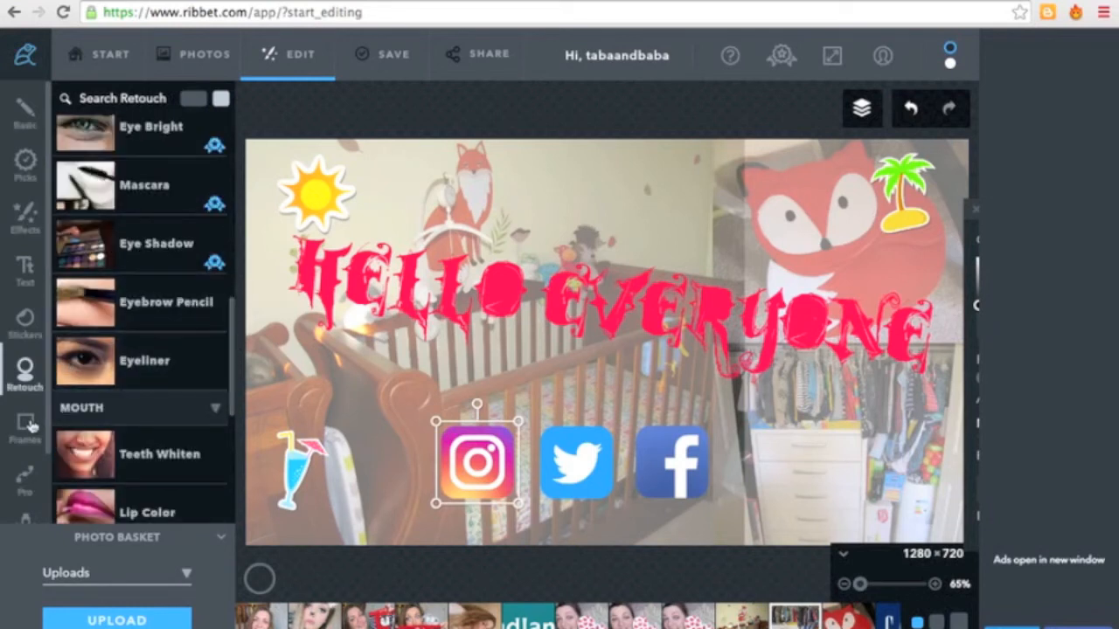
{"action": "left_click", "coordinate": [27, 424]}
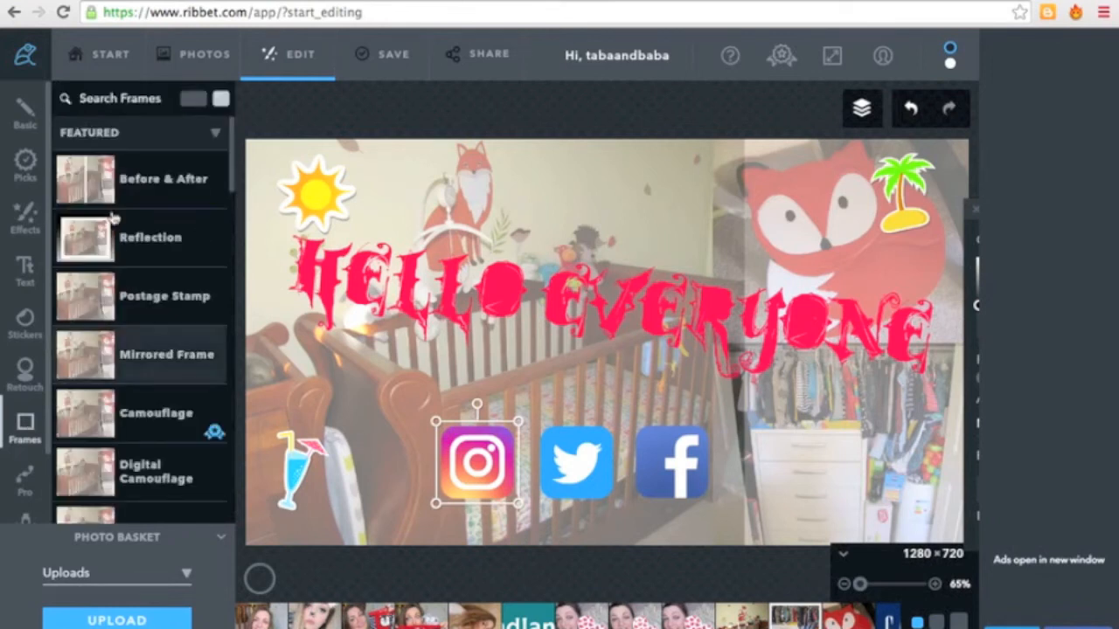
{"action": "scroll", "coordinate": [234, 216], "scroll_direction": "down", "scroll_amount": 2}
{"action": "scroll", "coordinate": [234, 216], "scroll_direction": "down", "scroll_amount": 4}
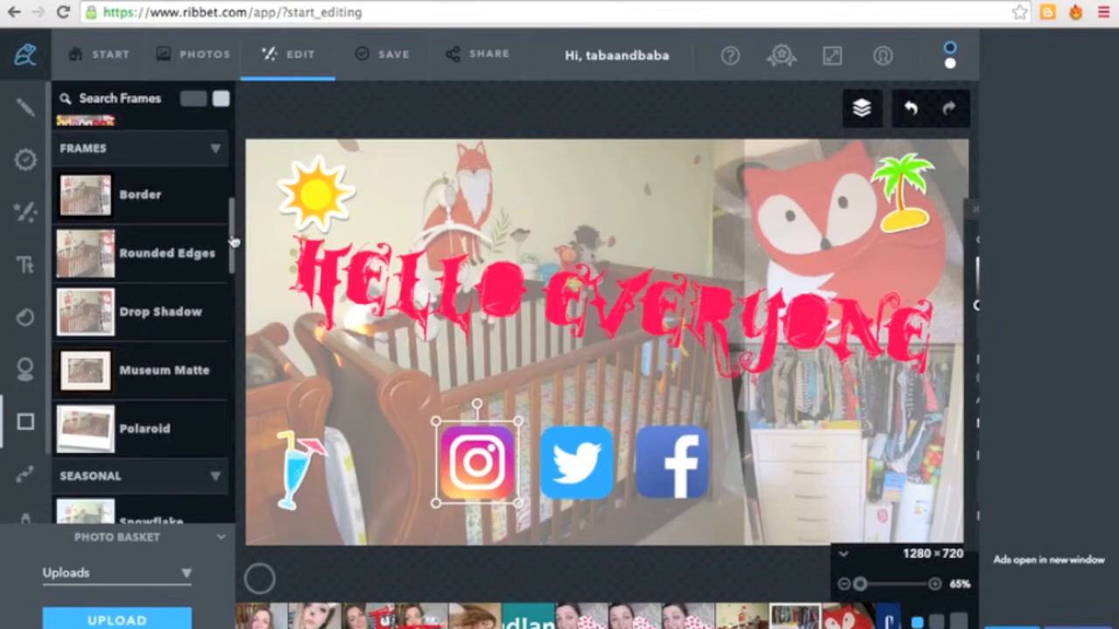
{"action": "left_click_drag", "start_coordinate": [233, 227], "coordinate": [238, 339]}
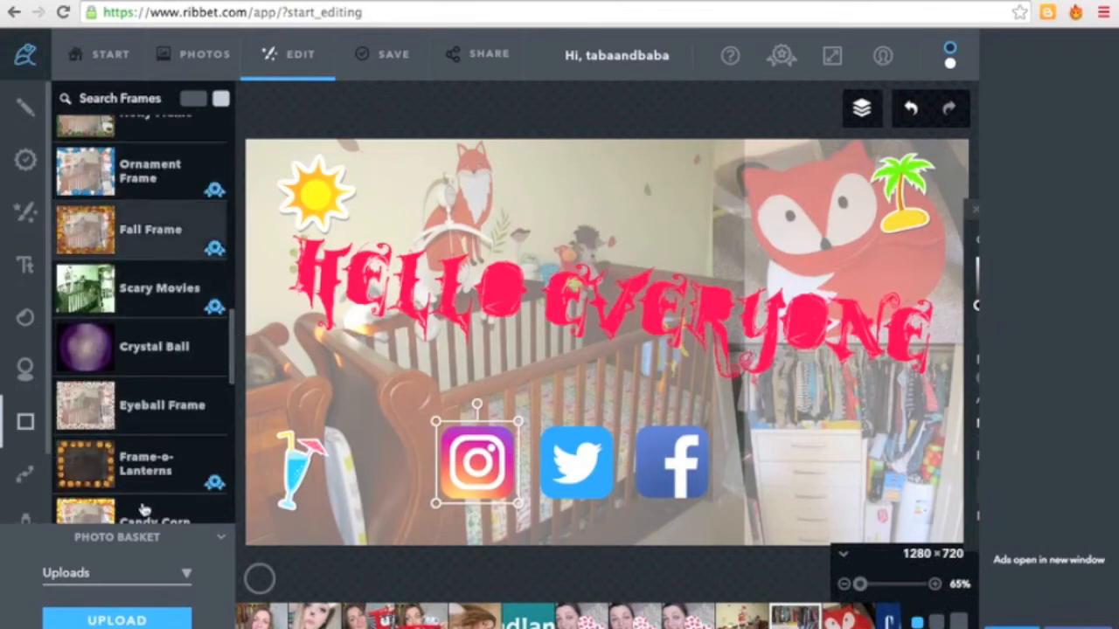
- Apply the Eyeball Frame around the thumbnail with its size reduced to a narrow border
{"action": "left_click", "coordinate": [190, 407]}
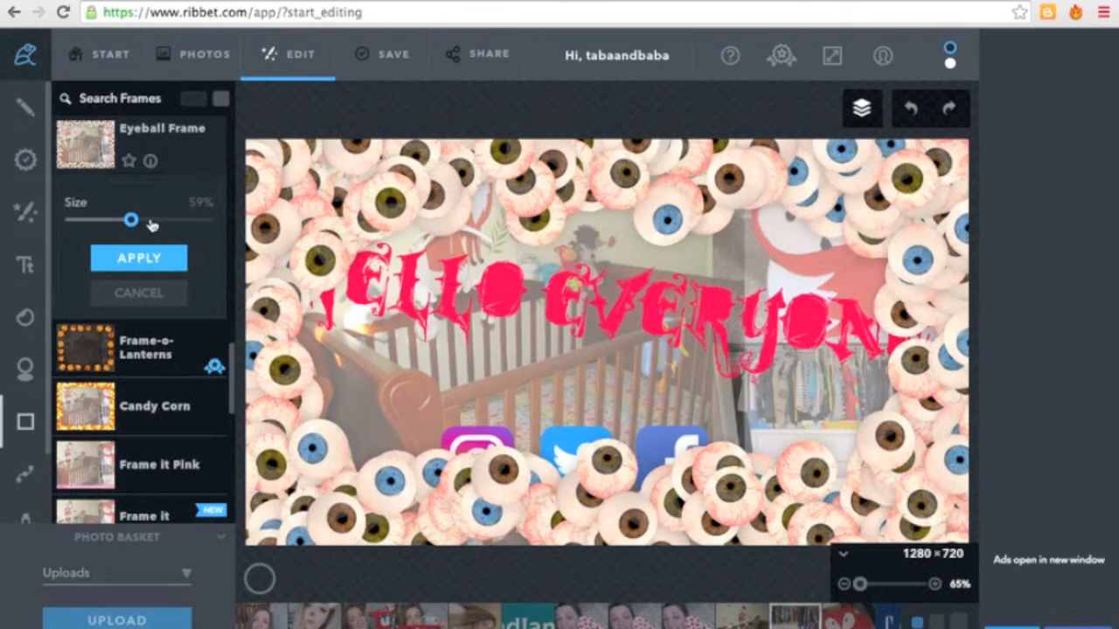
{"action": "left_click", "coordinate": [80, 225]}
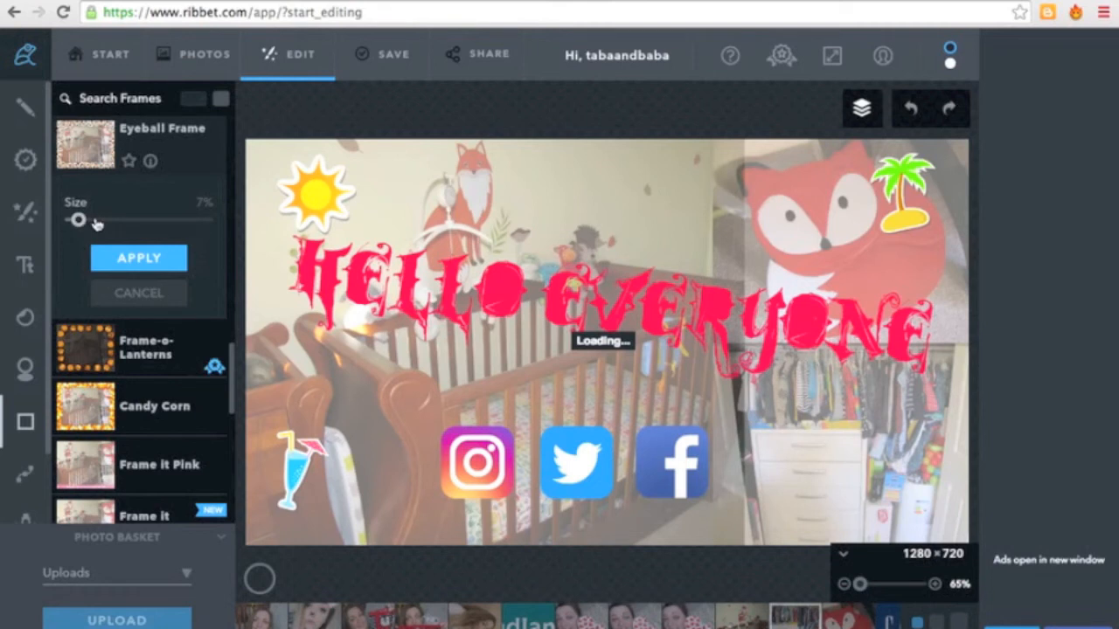
{"action": "left_click", "coordinate": [94, 222]}
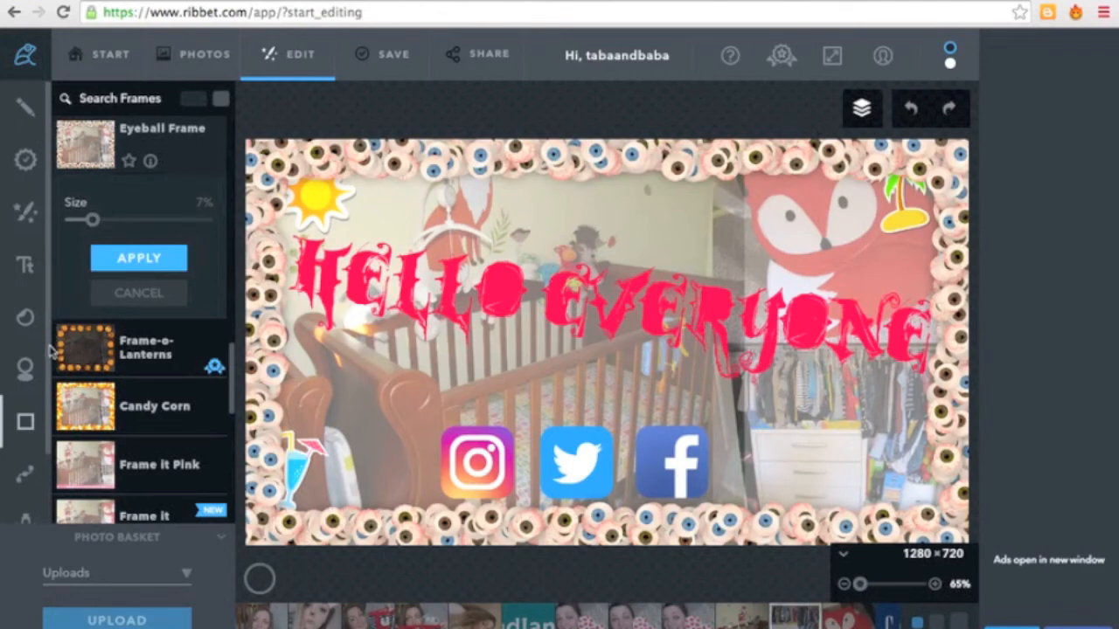
{"action": "left_click", "coordinate": [138, 258]}
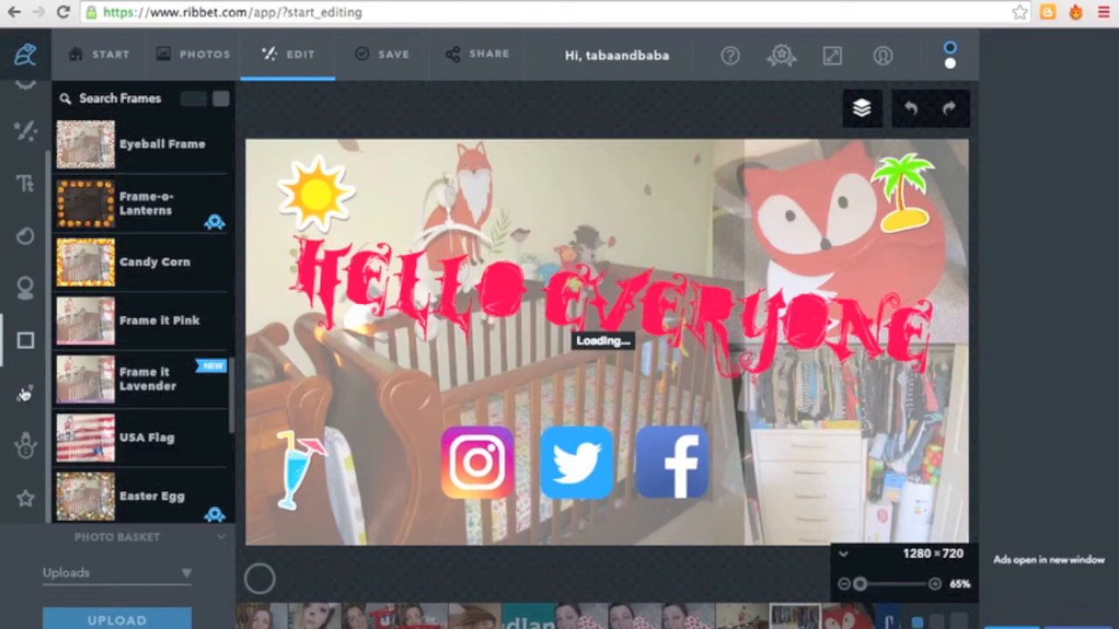
- Look over the Pro tools and Seasonal sets, and open the Pirate Textures effect from the Well Blow Me Down! set
{"action": "left_click", "coordinate": [26, 400]}
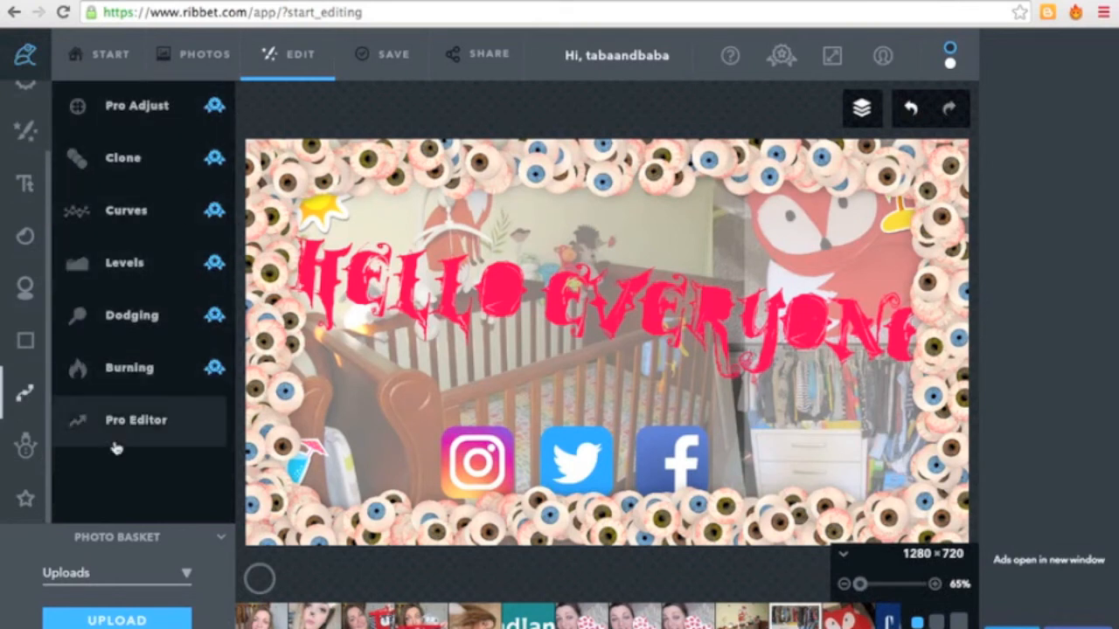
{"action": "left_click", "coordinate": [27, 449]}
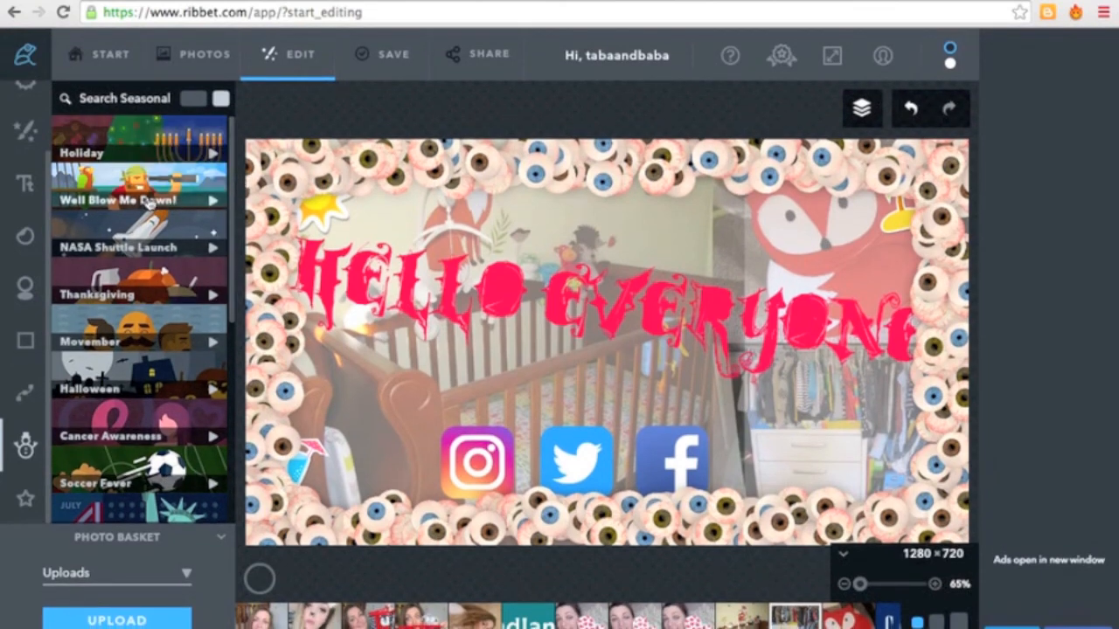
{"action": "left_click", "coordinate": [150, 203]}
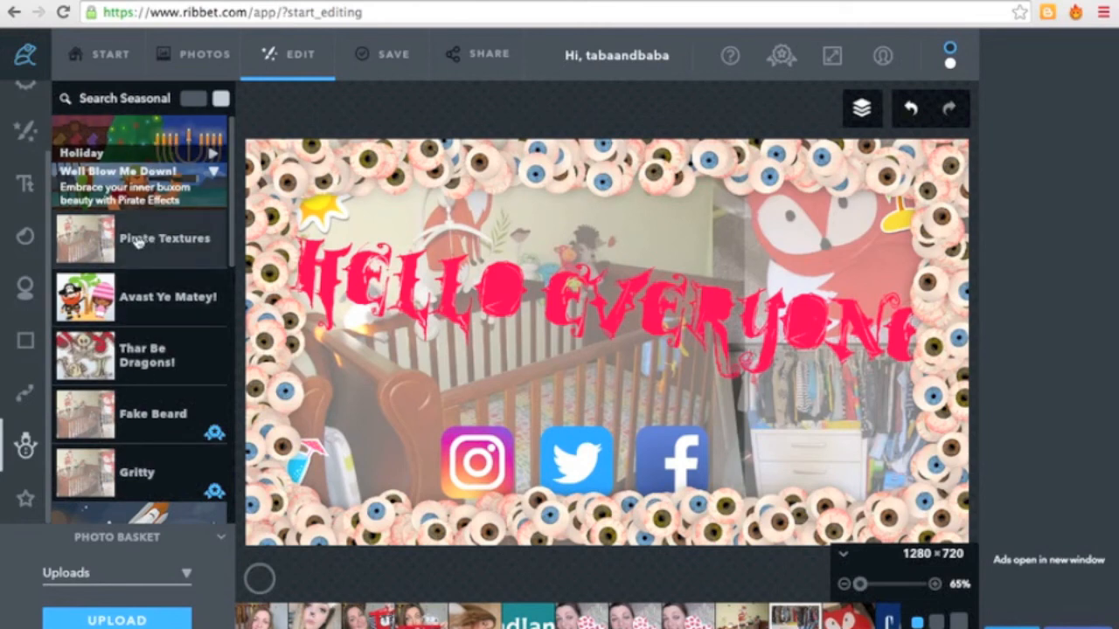
{"action": "left_click", "coordinate": [137, 242]}
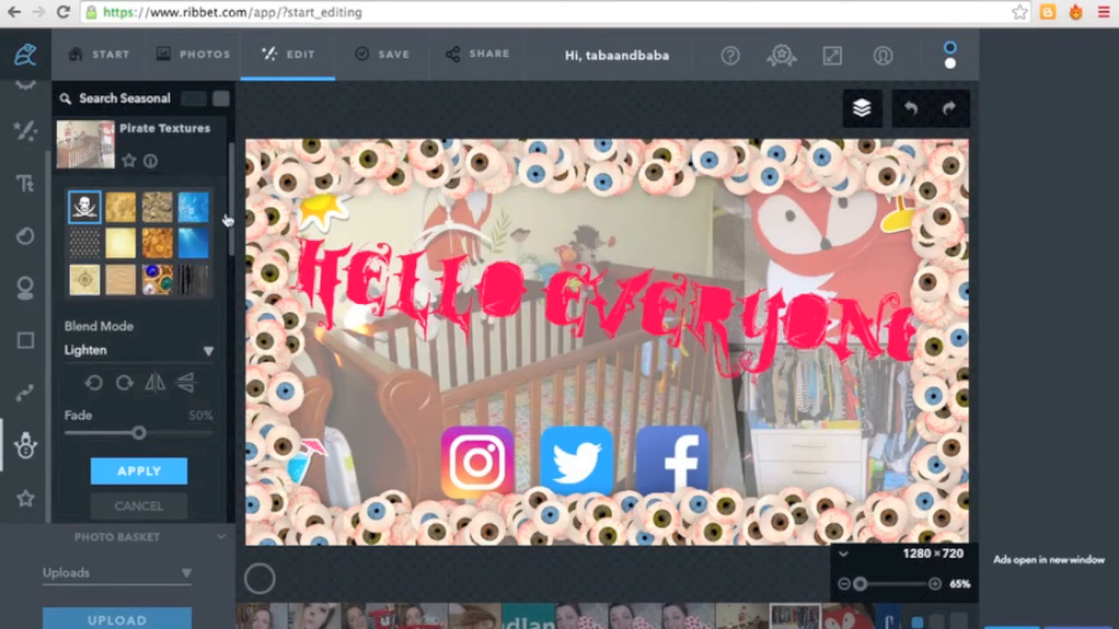
{"action": "left_click_drag", "start_coordinate": [230, 217], "coordinate": [233, 295]}
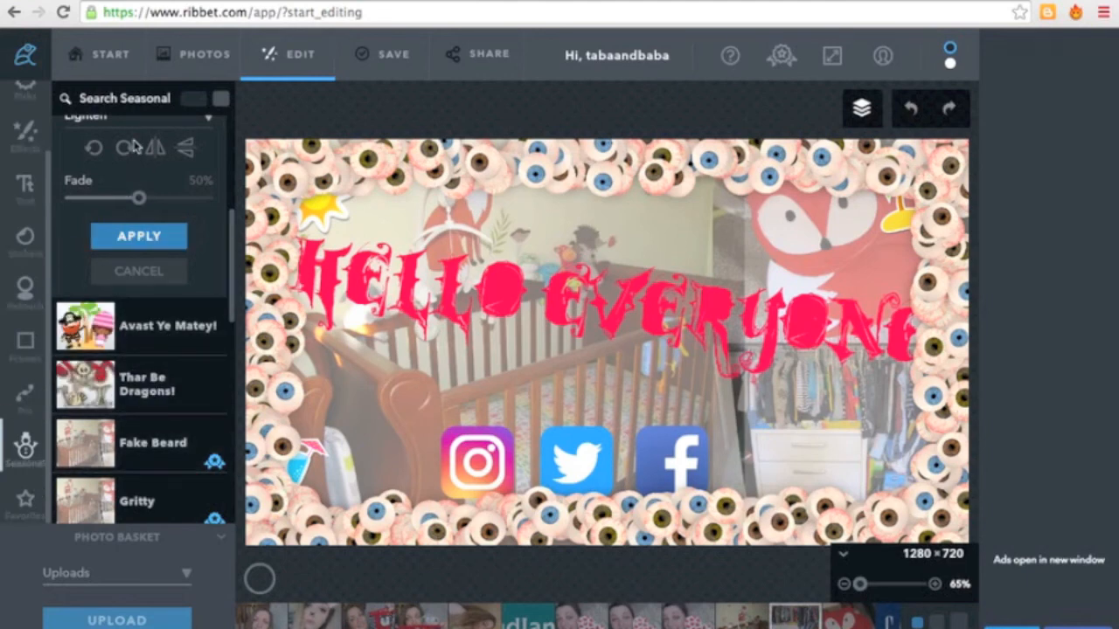
- Apply the Pirate Textures effect with Lighten blending and 50% fade, and bring up the save settings for the photo
{"action": "left_click", "coordinate": [28, 505]}
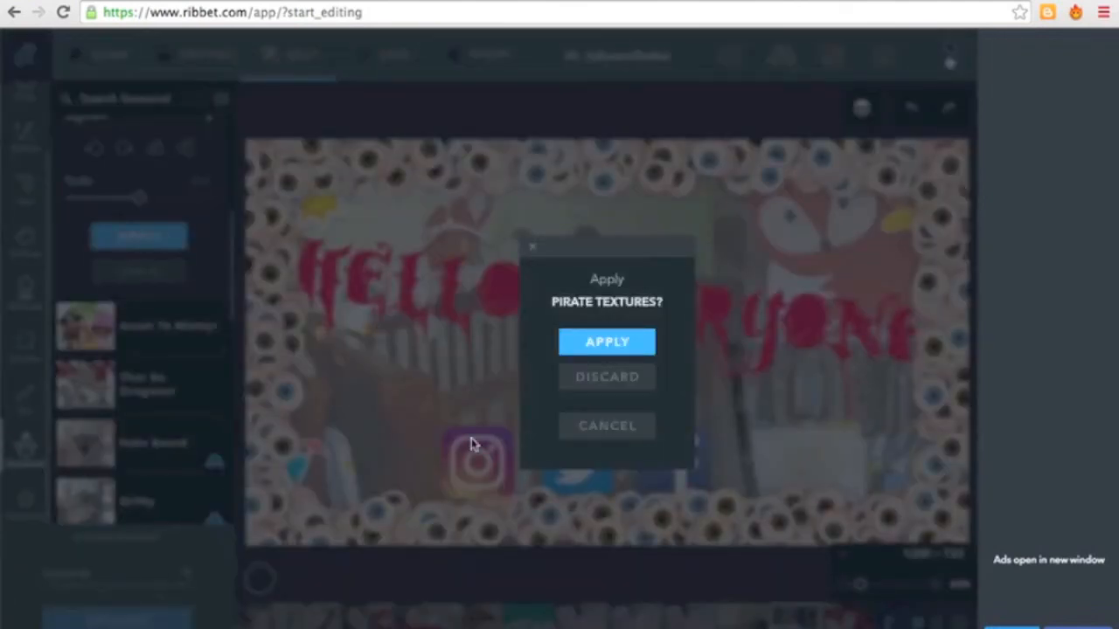
{"action": "left_click", "coordinate": [606, 426]}
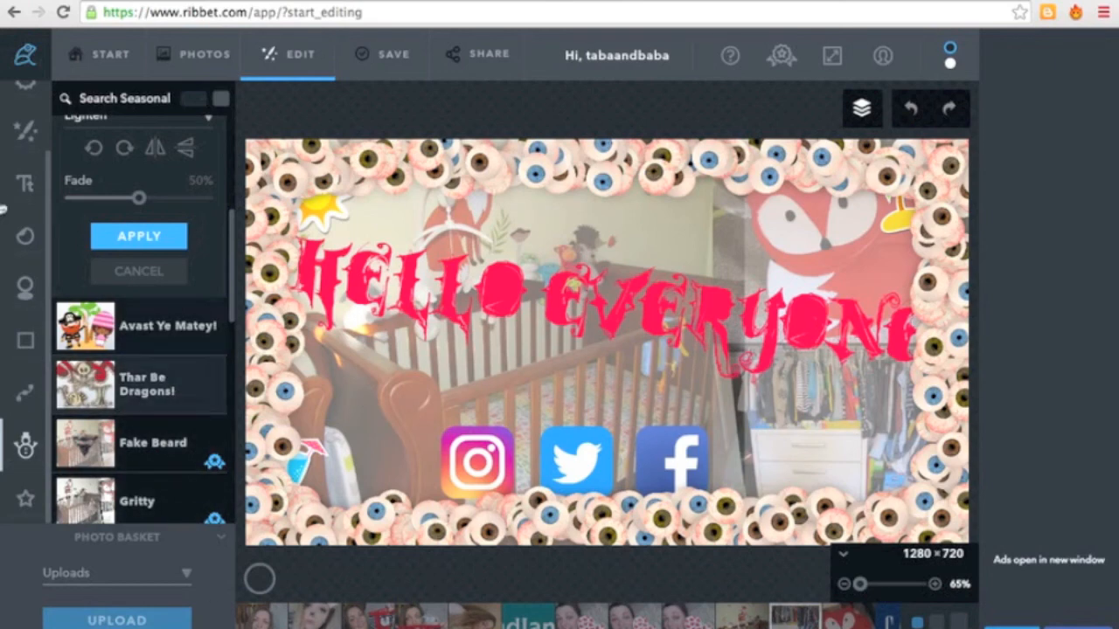
{"action": "left_click_drag", "start_coordinate": [48, 189], "coordinate": [50, 105]}
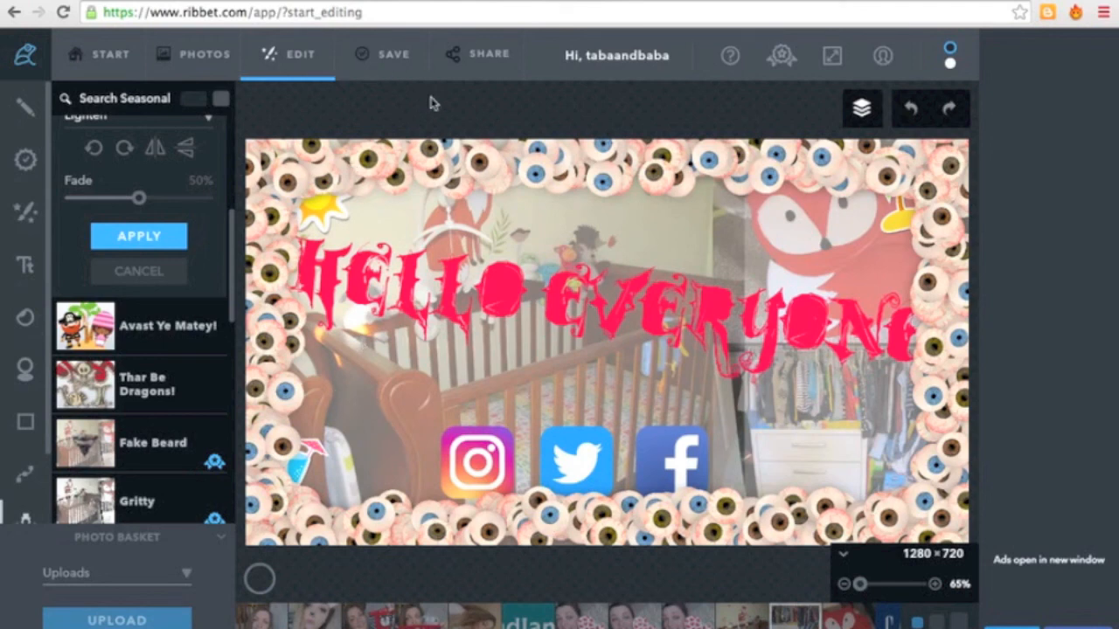
{"action": "left_click", "coordinate": [393, 59]}
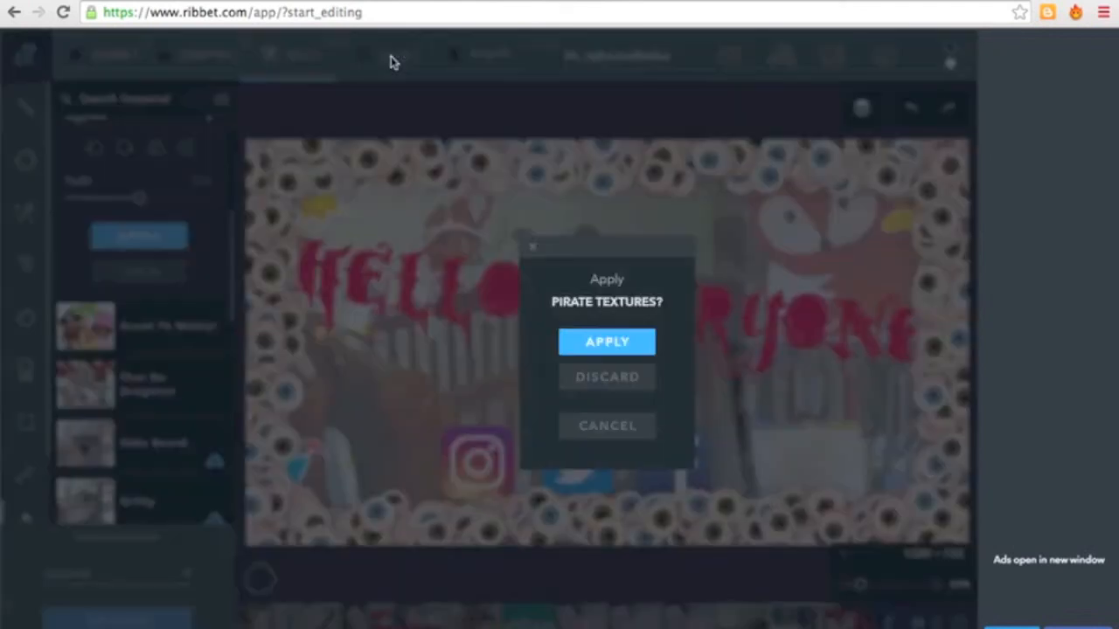
{"action": "left_click", "coordinate": [610, 343]}
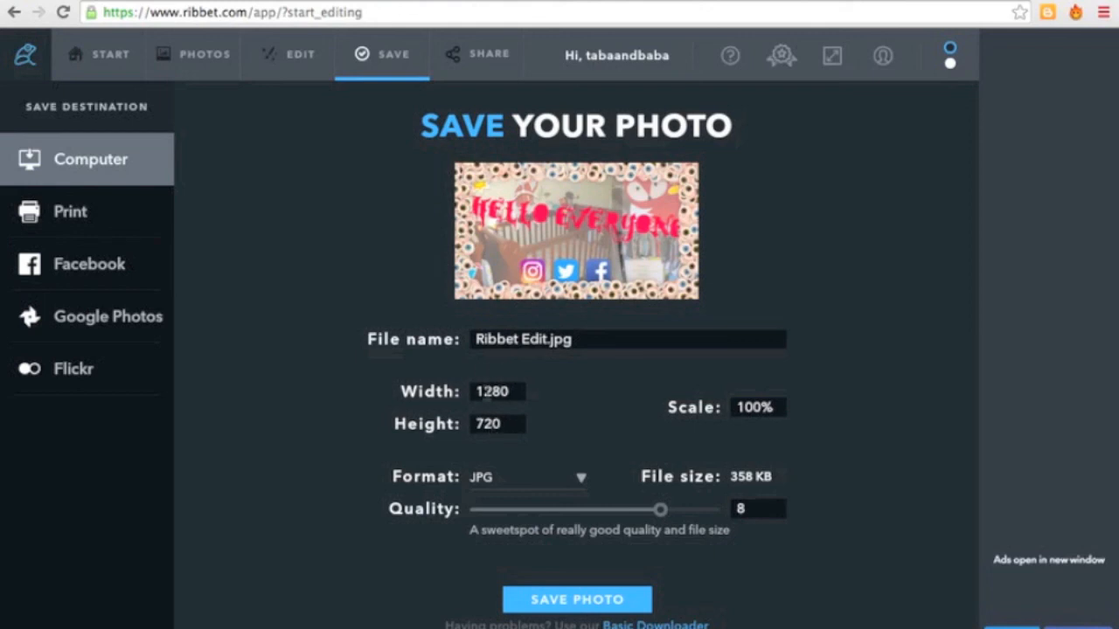
- Return to editing to check the image dimensions with Resize, discard the resize and reopen the save settings
{"action": "left_click", "coordinate": [299, 54]}
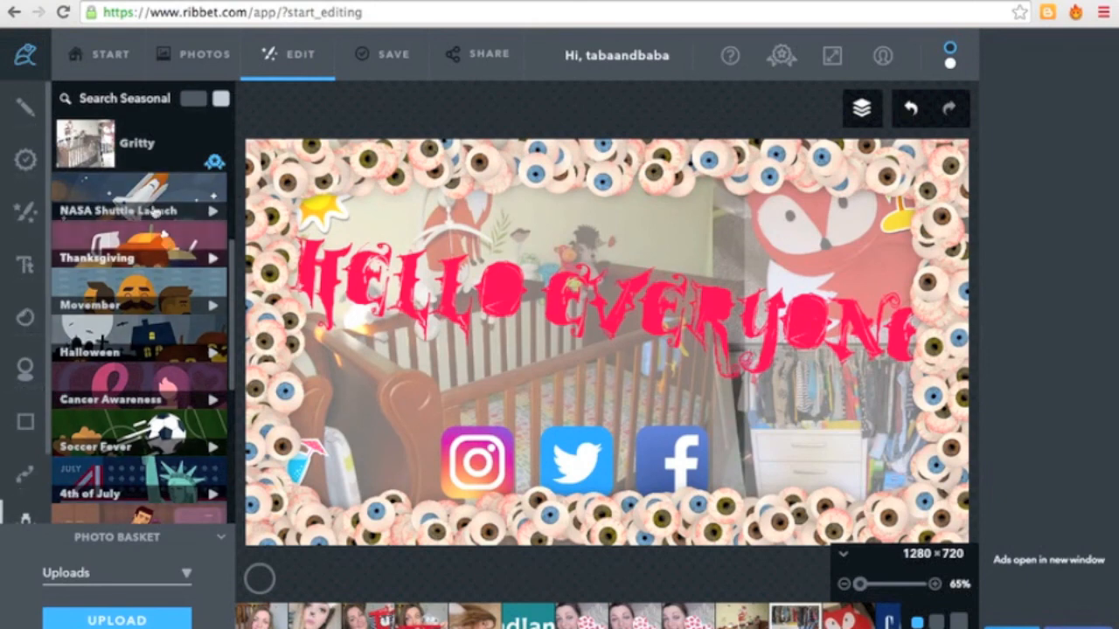
{"action": "left_click", "coordinate": [25, 107]}
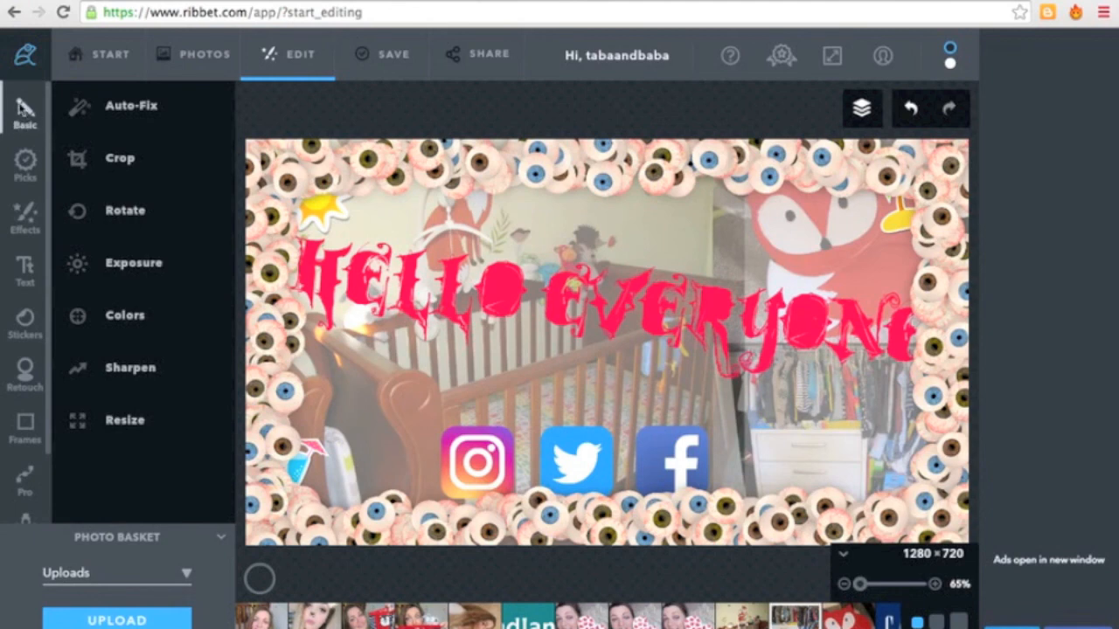
{"action": "left_click", "coordinate": [128, 426]}
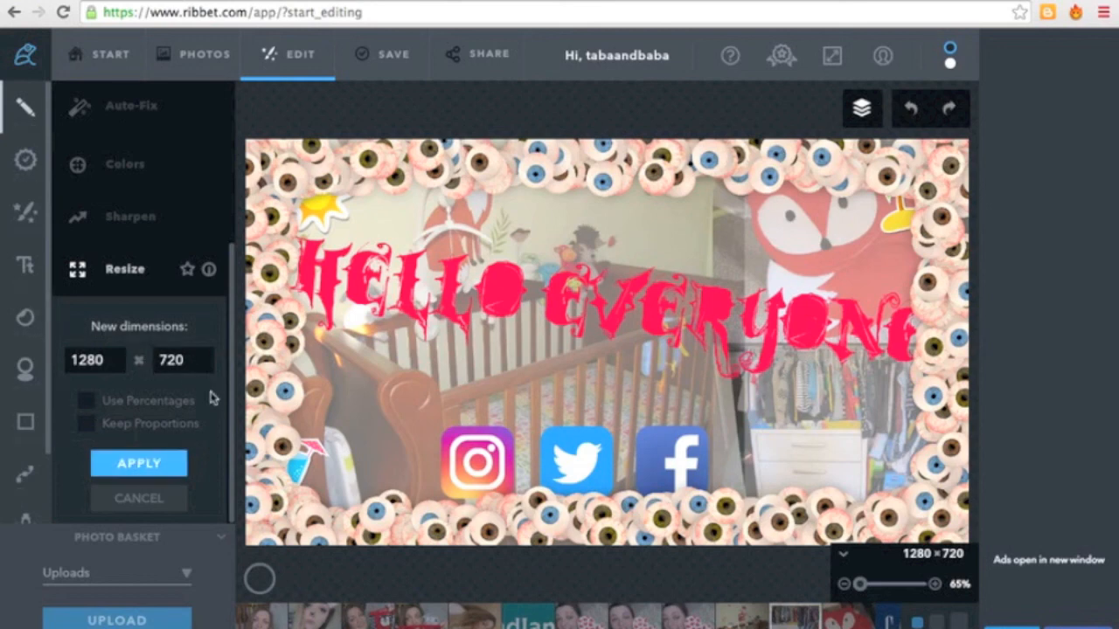
{"action": "left_click", "coordinate": [379, 57]}
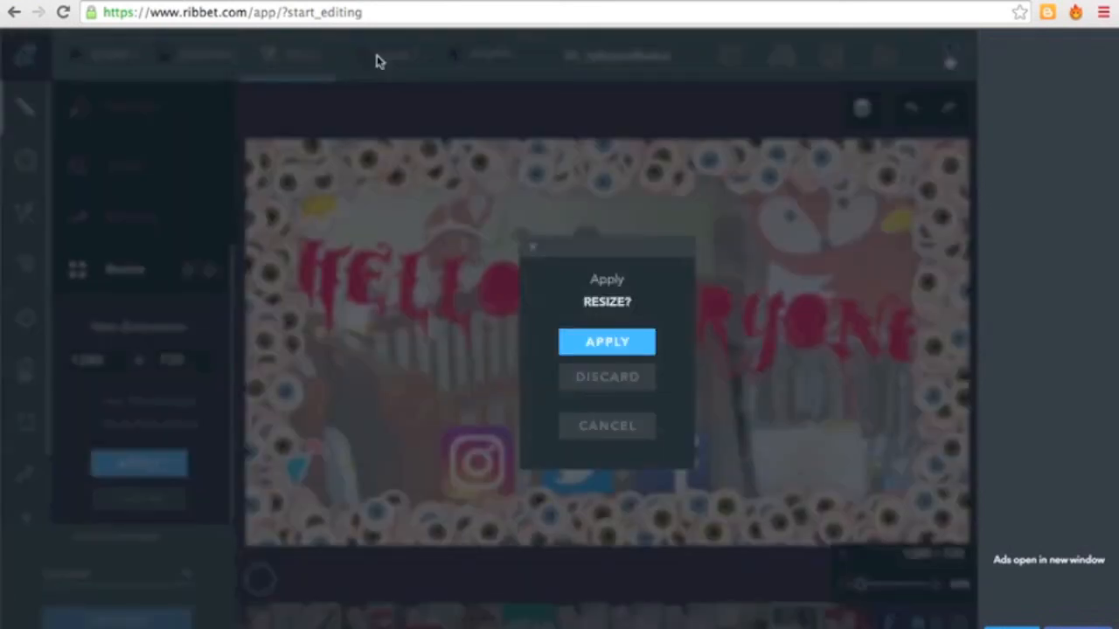
{"action": "left_click", "coordinate": [602, 376]}
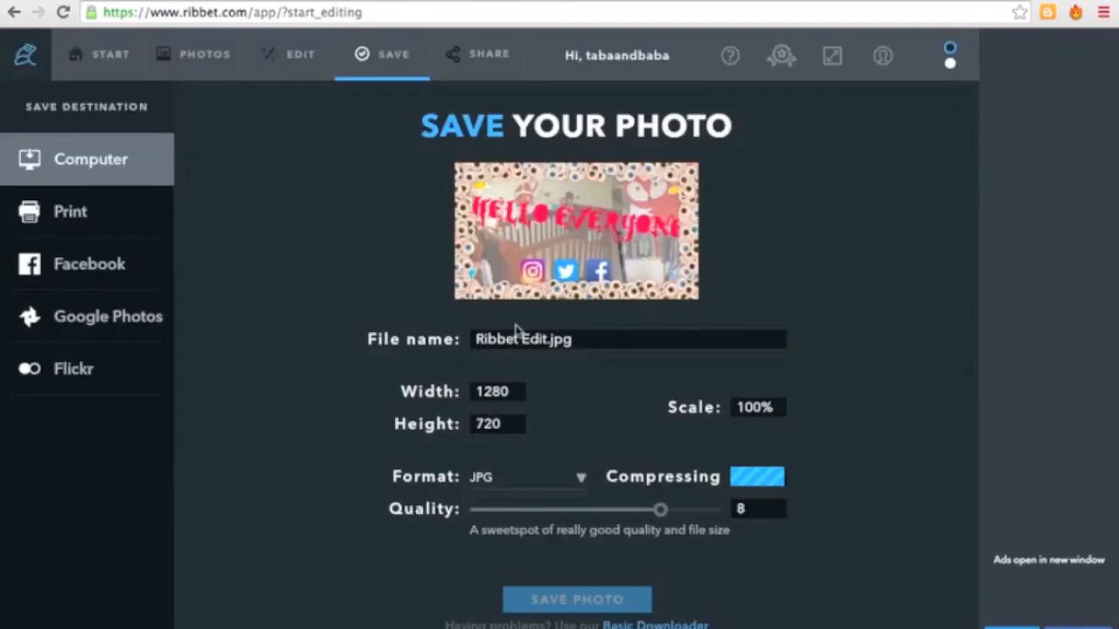